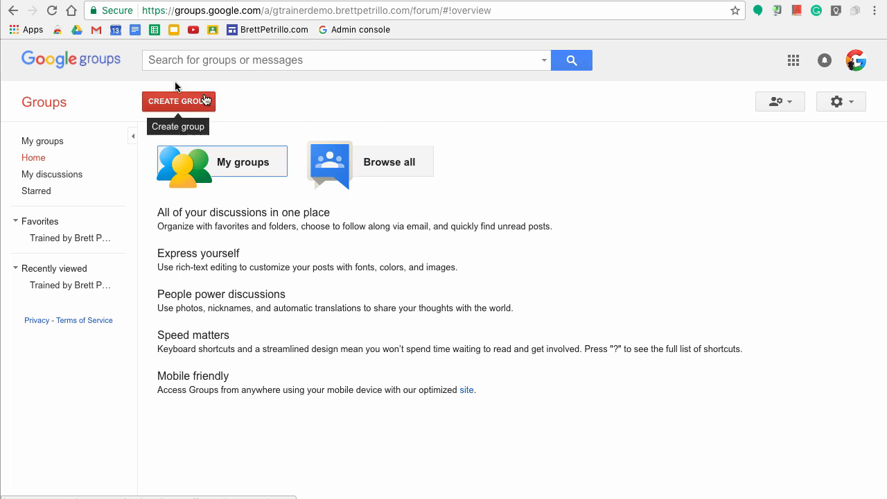
pyautogui.click(28, 31)
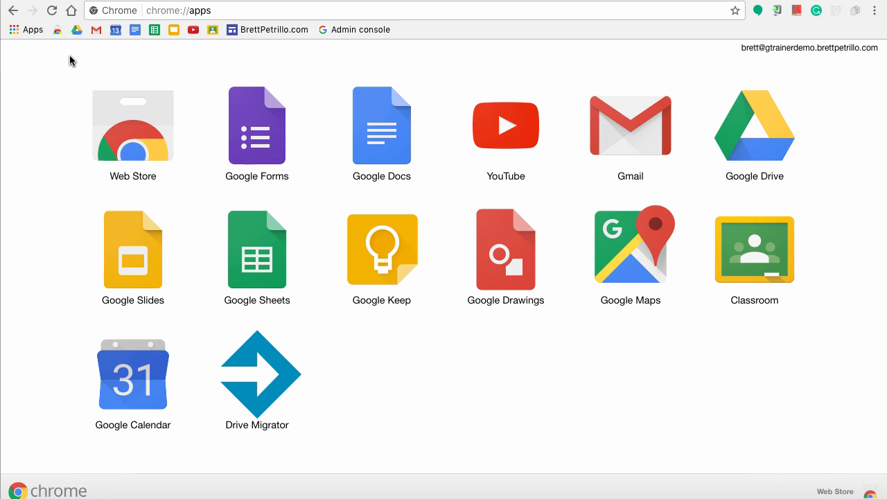
pyautogui.click(13, 11)
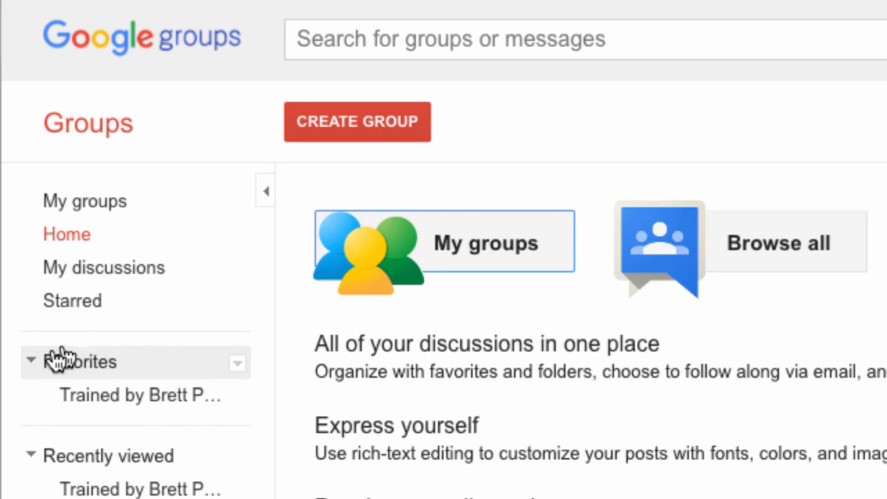
pyautogui.scroll(-4, 49, 439)
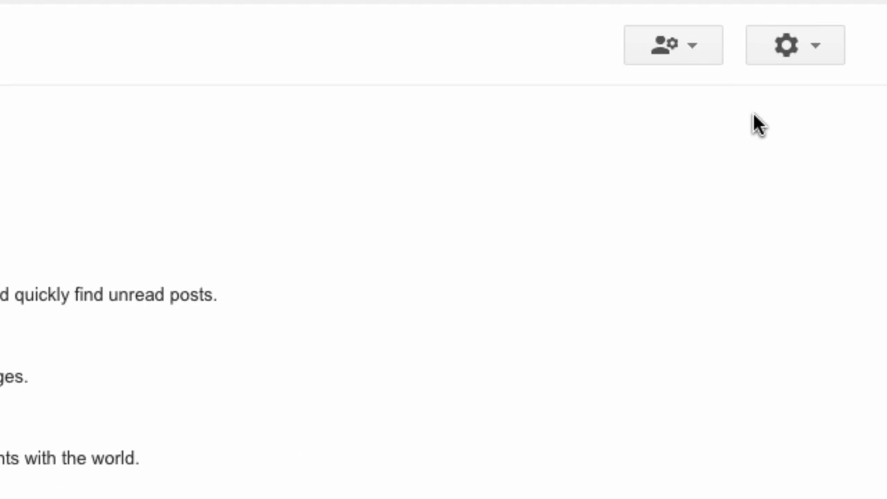
pyautogui.click(810, 56)
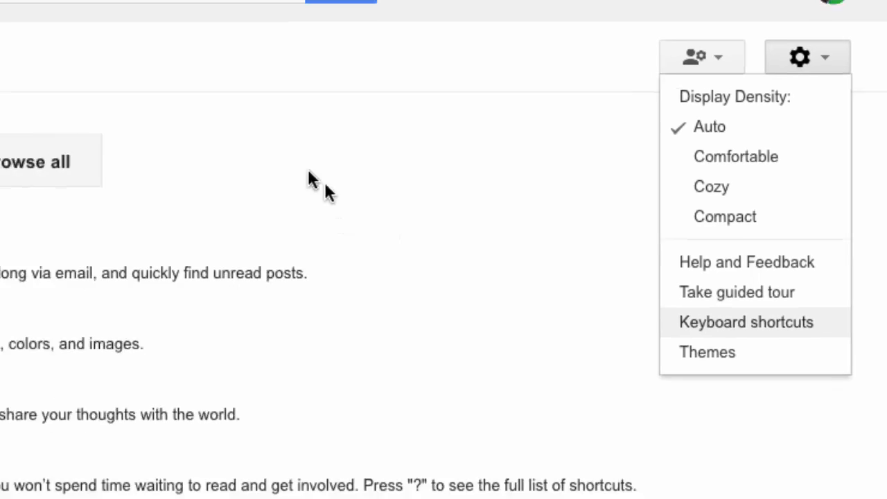
pyautogui.press('Escape')
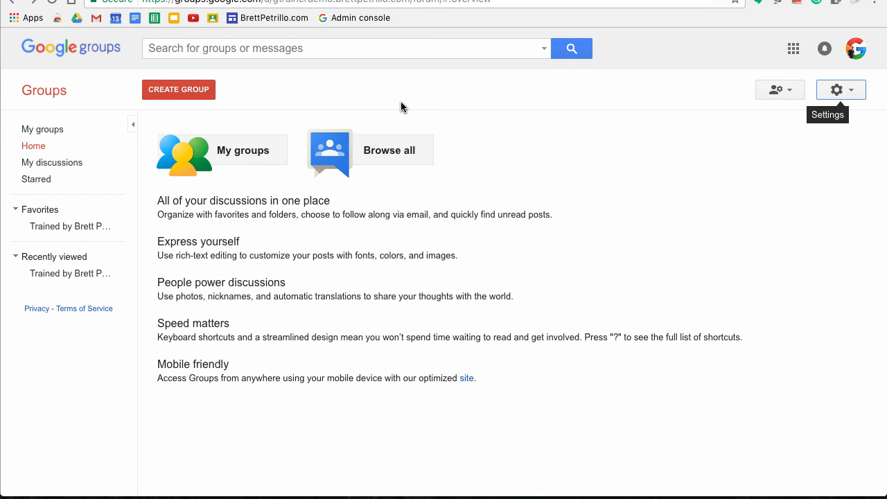
pyautogui.hotkey('shift', 'Tab')
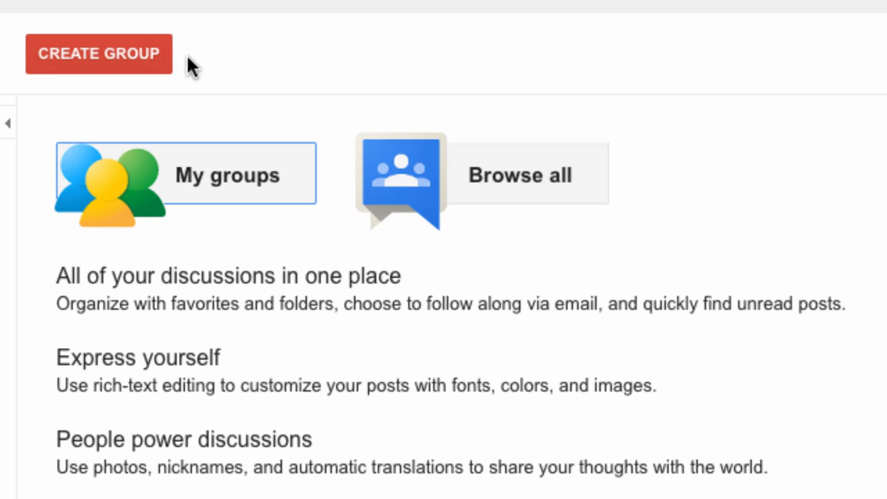
# Step: Start a new group named "Demo Group" and enter "test group" as its description
pyautogui.click(103, 64)
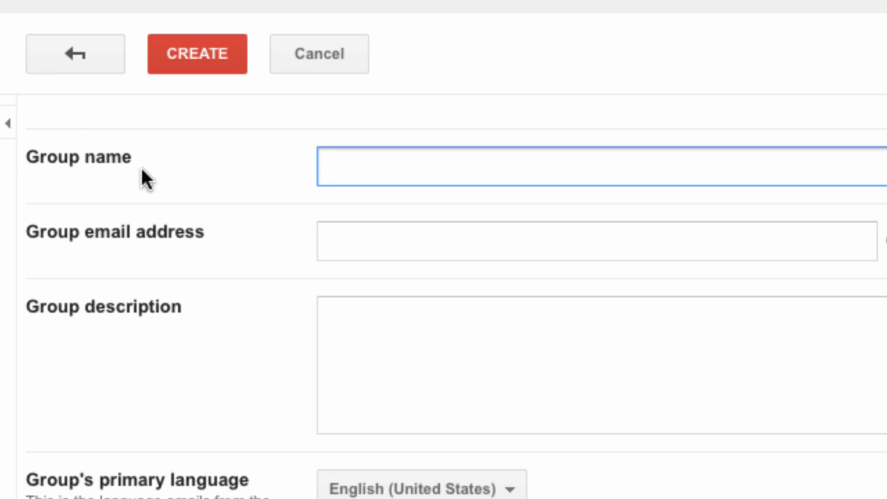
pyautogui.write('Demo Group')
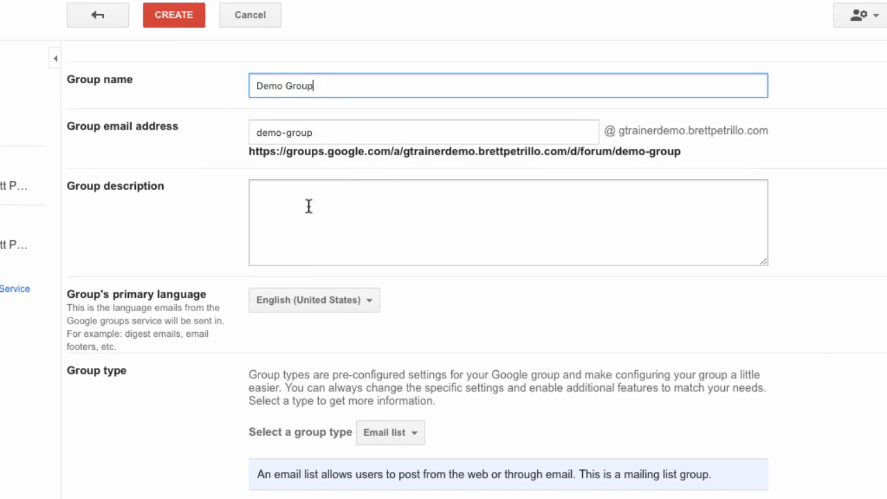
pyautogui.click(470, 205)
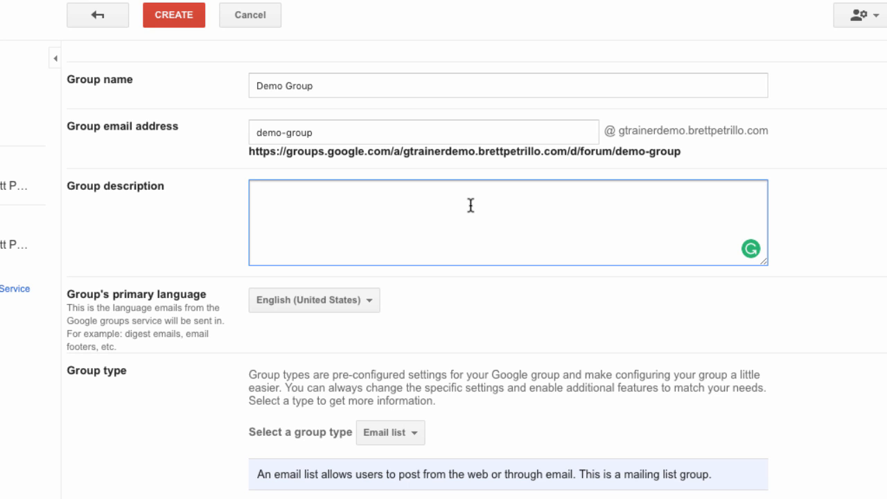
pyautogui.write('test group')
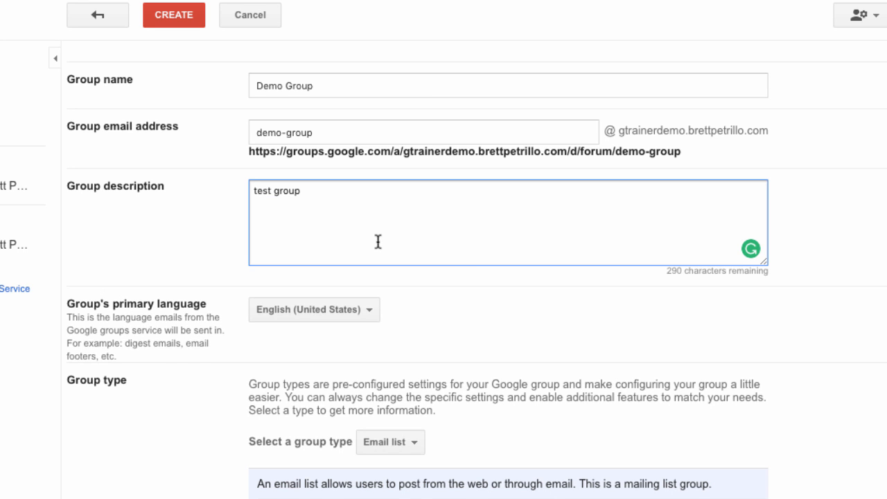
# Step: Preview the Web forum, Q&A forum and Collaborative inbox group types, and set the group type back to Email list
pyautogui.scroll(-3, 376, 242)
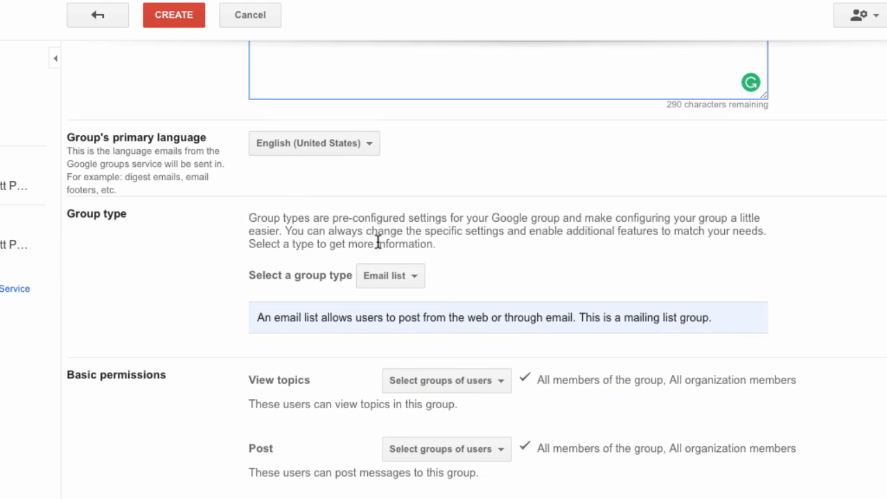
pyautogui.scroll(-1, 377, 242)
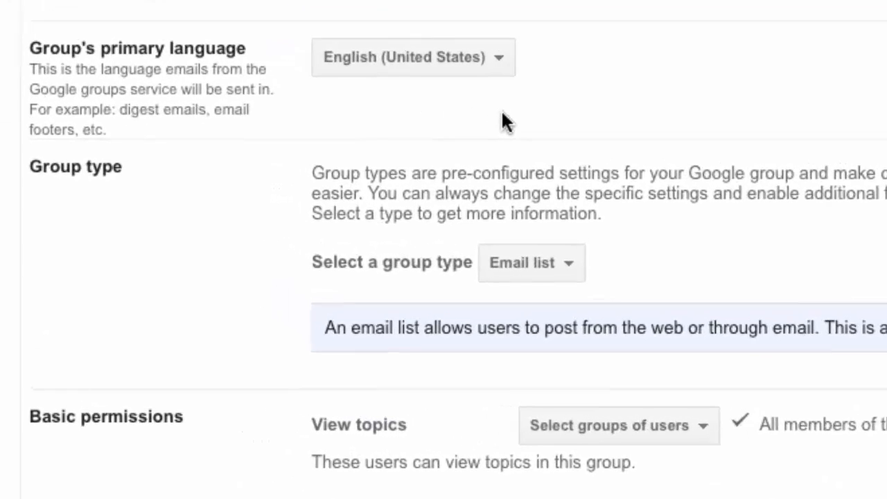
pyautogui.scroll(1, 510, 106)
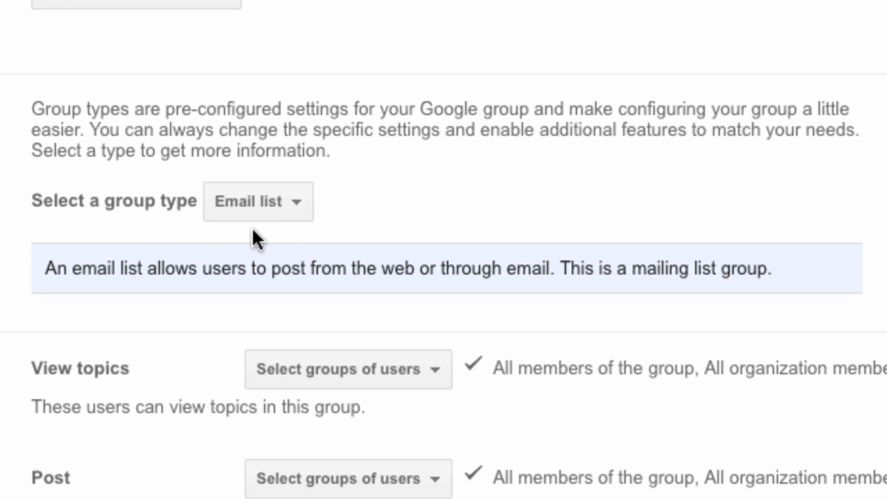
pyautogui.click(299, 213)
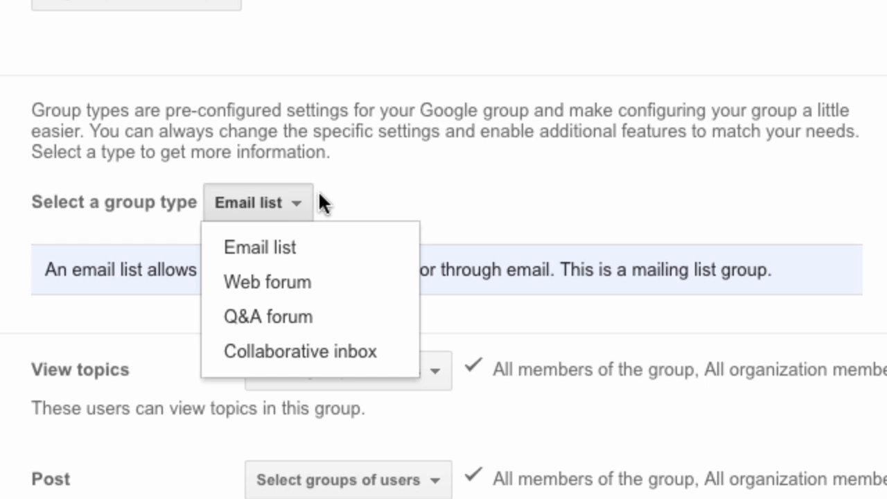
pyautogui.click(372, 186)
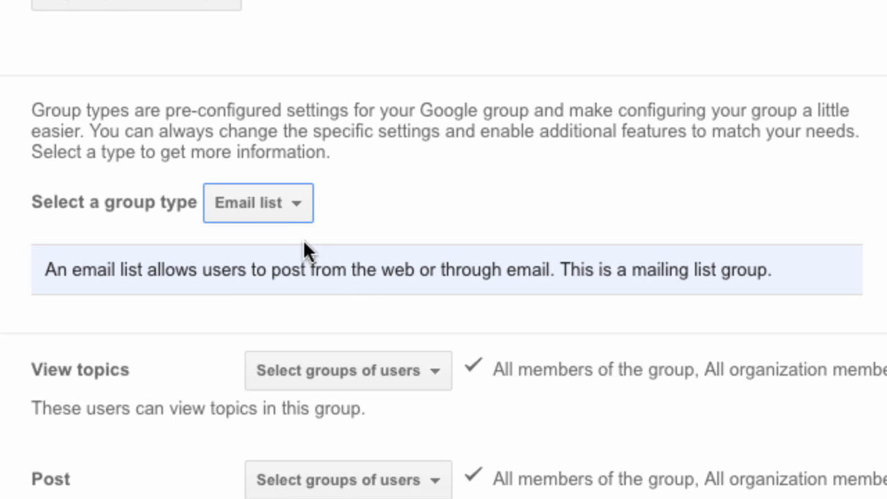
pyautogui.click(299, 208)
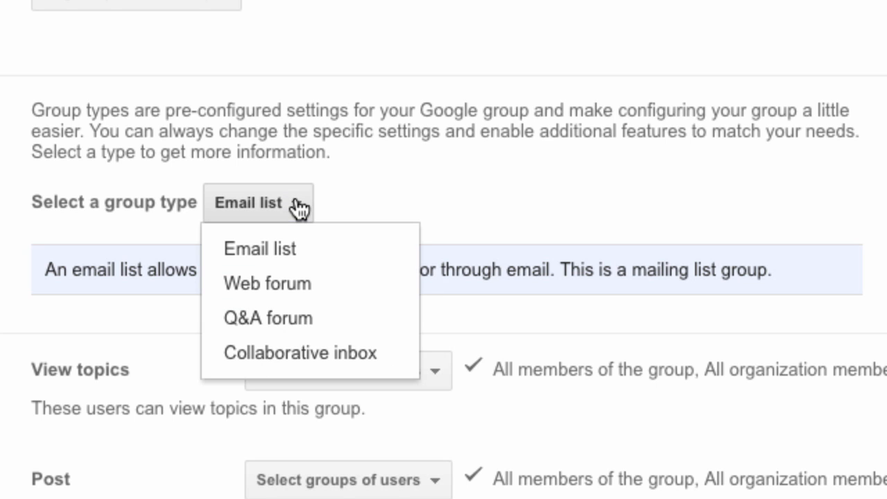
pyautogui.click(291, 284)
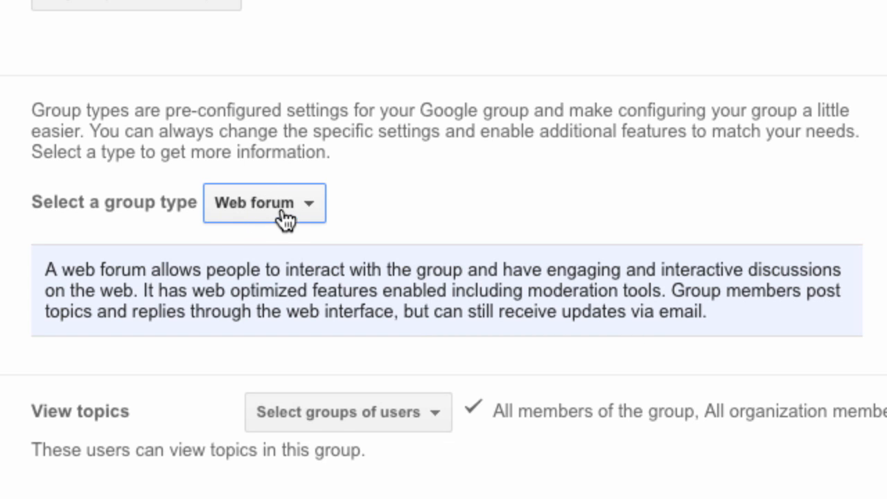
pyautogui.click(310, 207)
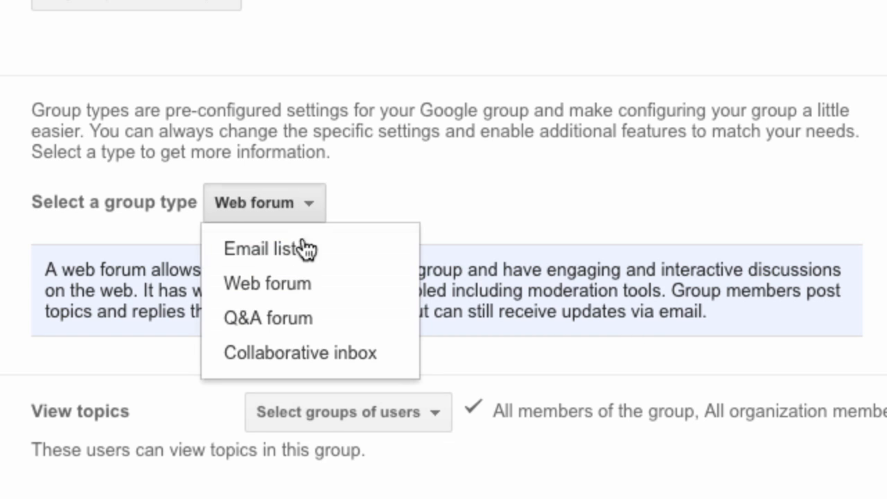
pyautogui.click(257, 322)
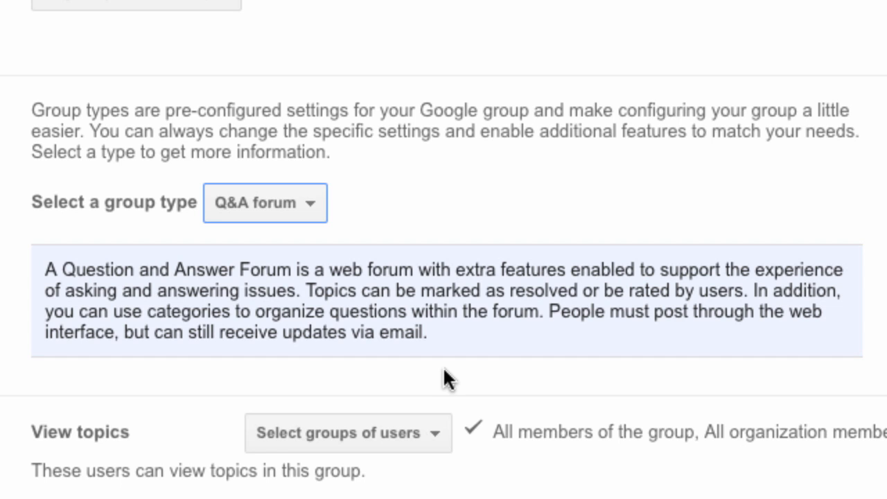
pyautogui.click(312, 208)
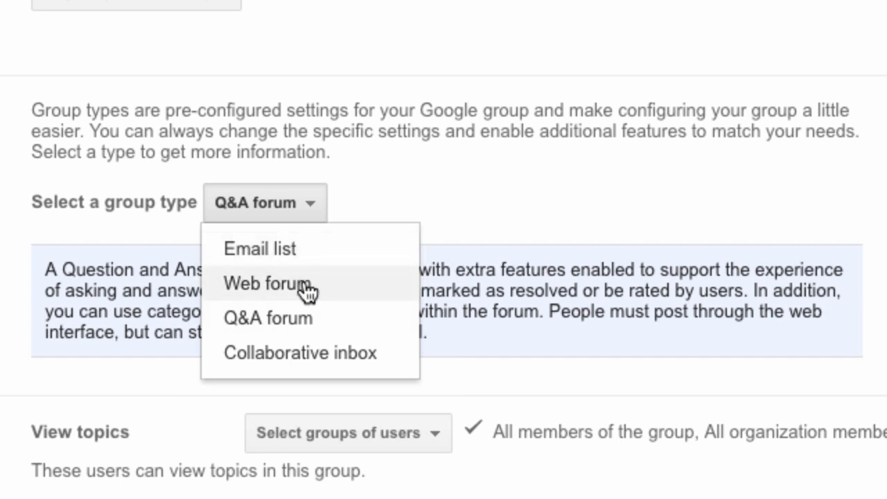
pyautogui.click(328, 370)
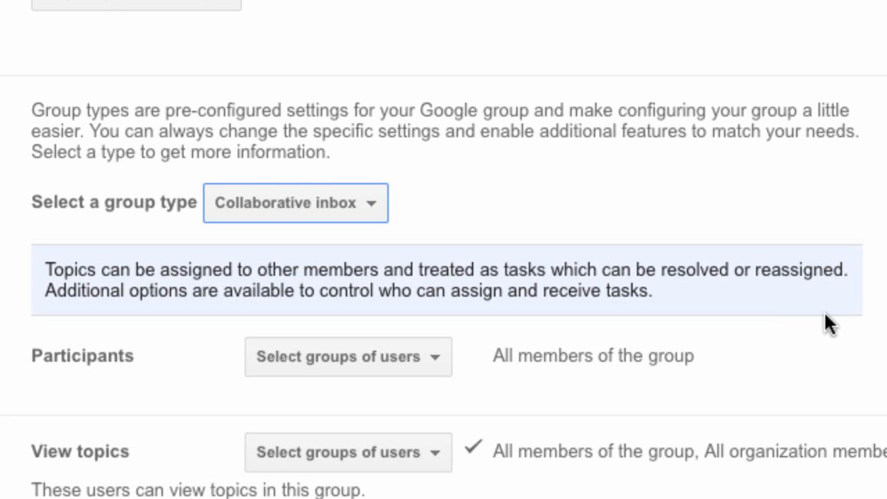
pyautogui.click(370, 204)
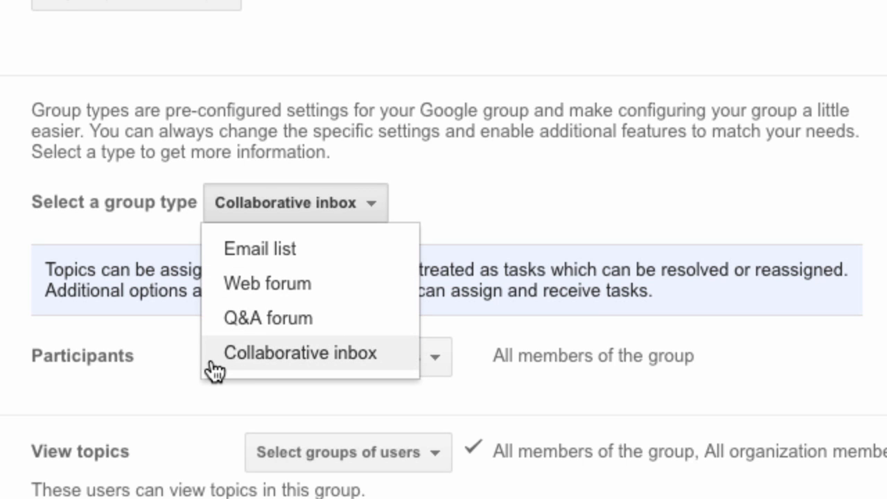
pyautogui.click(306, 251)
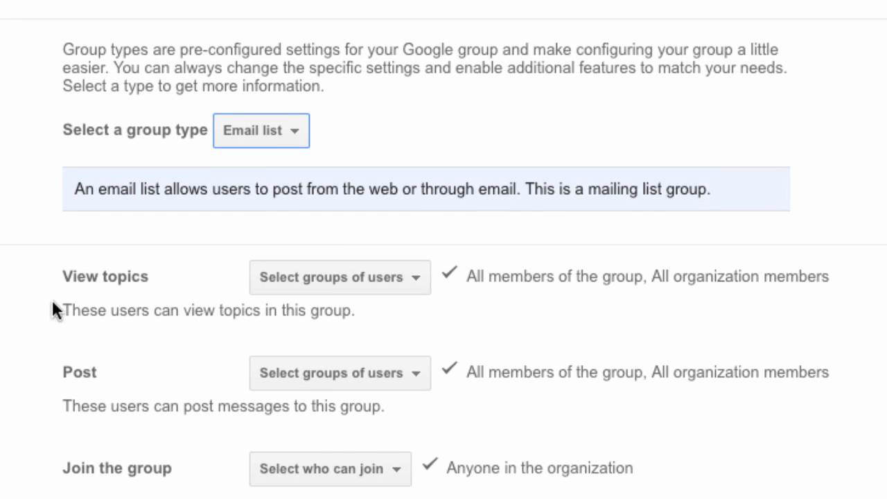
# Step: Review the available user options for the new group's View topics, Post and Join the group permissions
pyautogui.click(414, 283)
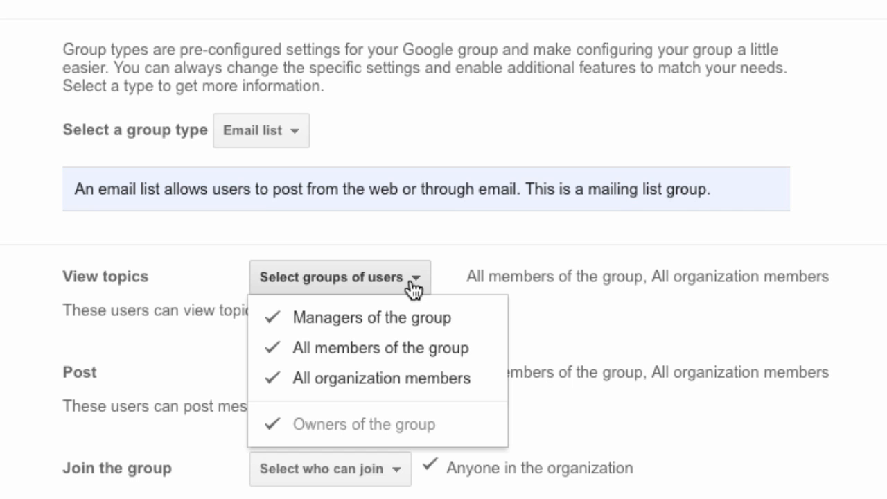
pyautogui.click(466, 254)
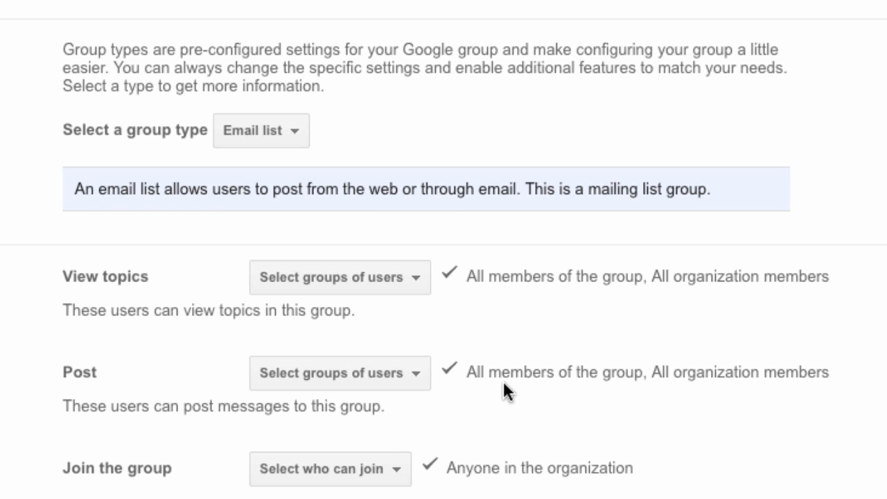
pyautogui.click(411, 380)
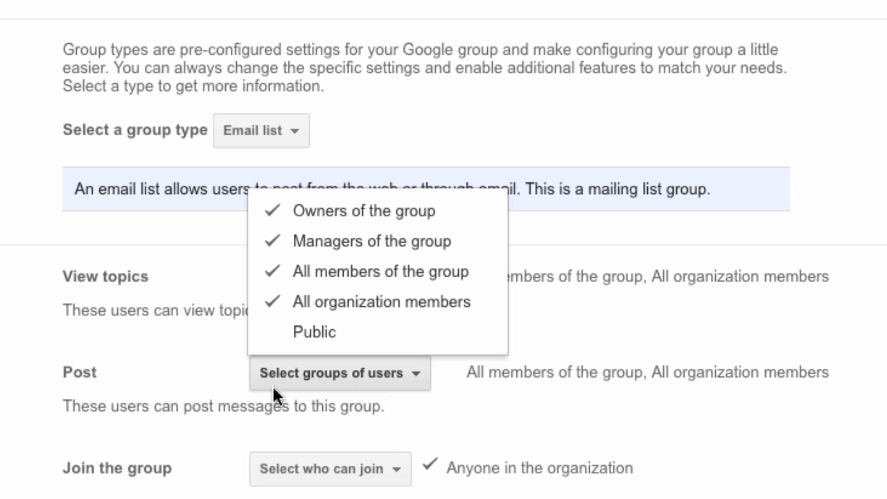
pyautogui.click(39, 432)
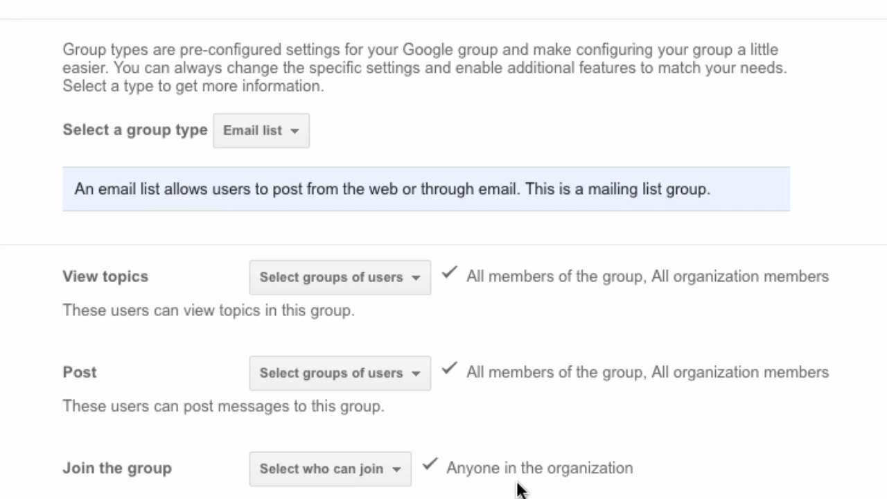
pyautogui.click(382, 478)
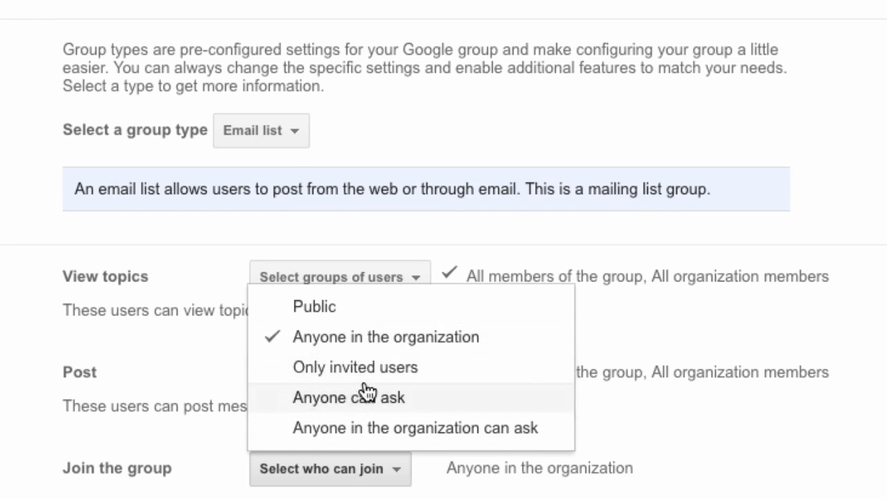
pyautogui.click(65, 373)
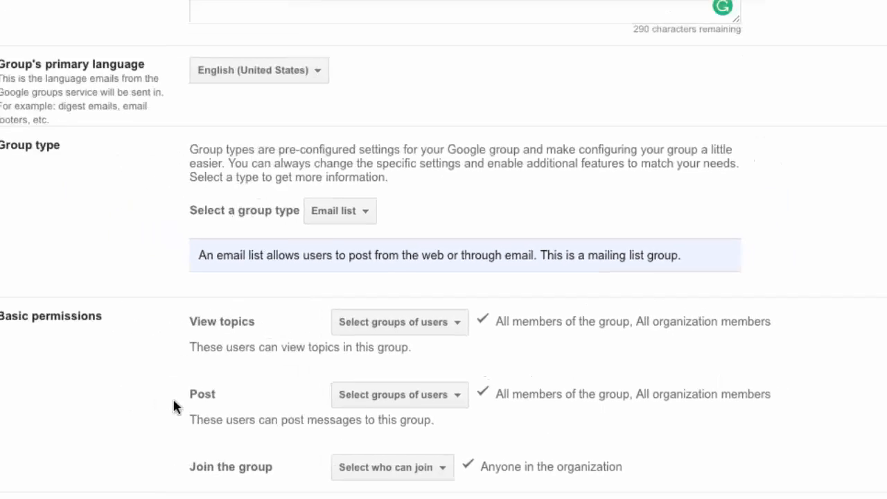
# Step: Create the Demo Group with the entered settings and dismiss the creation confirmation
pyautogui.scroll(2, 175, 378)
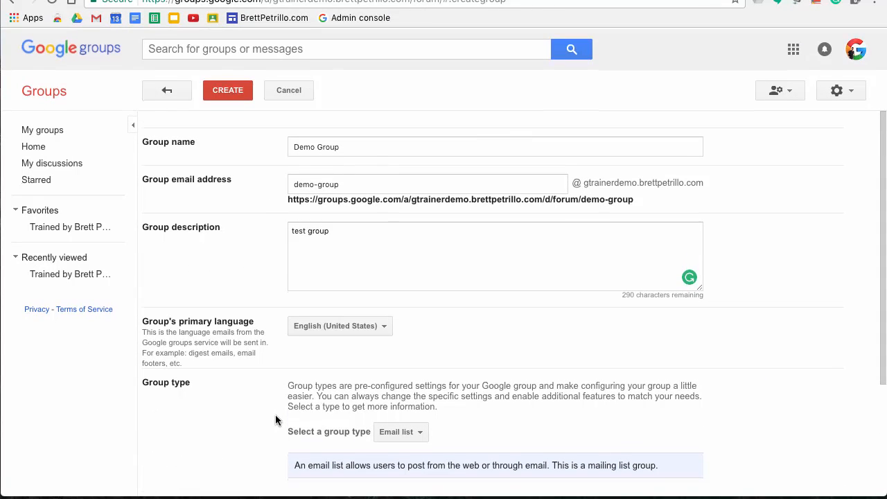
pyautogui.click(227, 94)
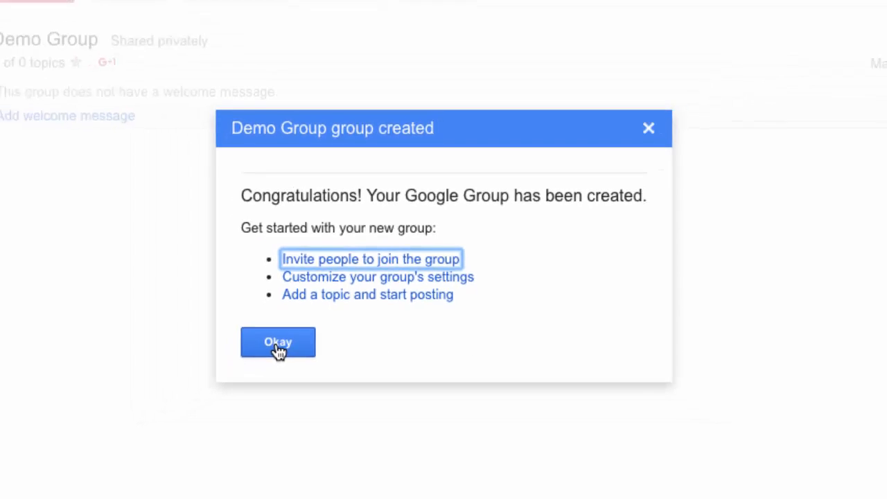
pyautogui.click(333, 327)
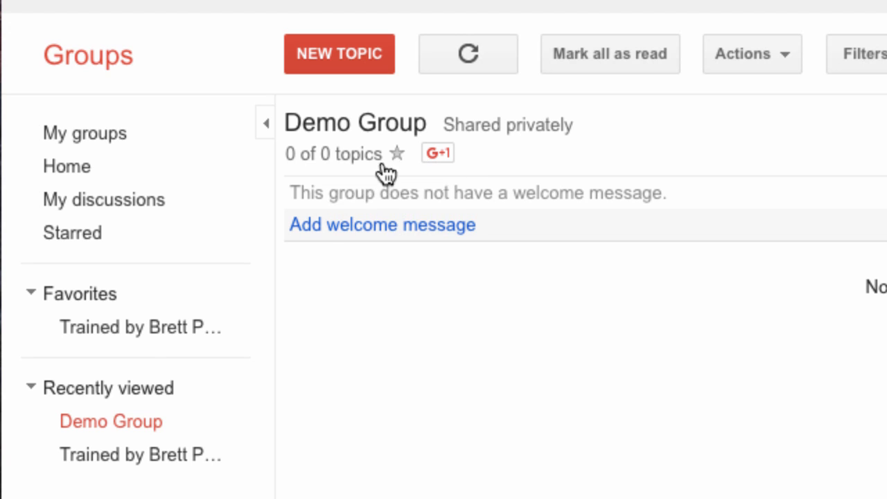
# Step: Mark the Demo Group as a favorite, and remove it from the favorites again
pyautogui.click(397, 157)
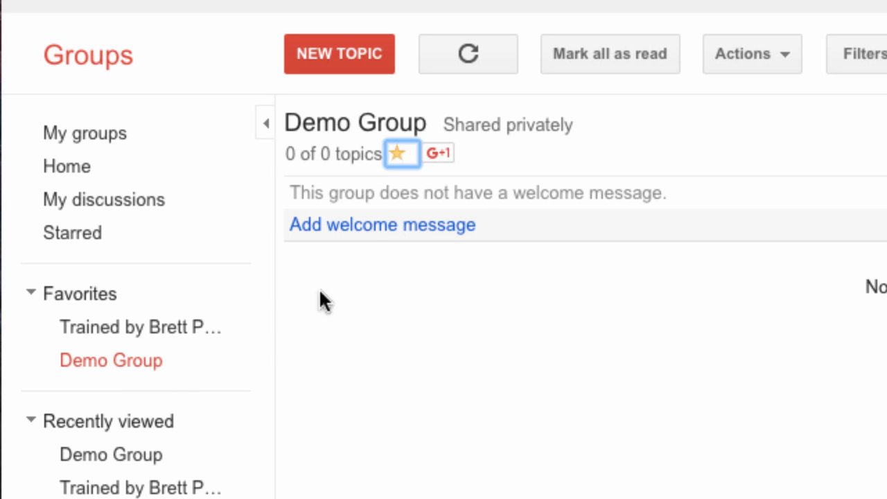
pyautogui.click(396, 158)
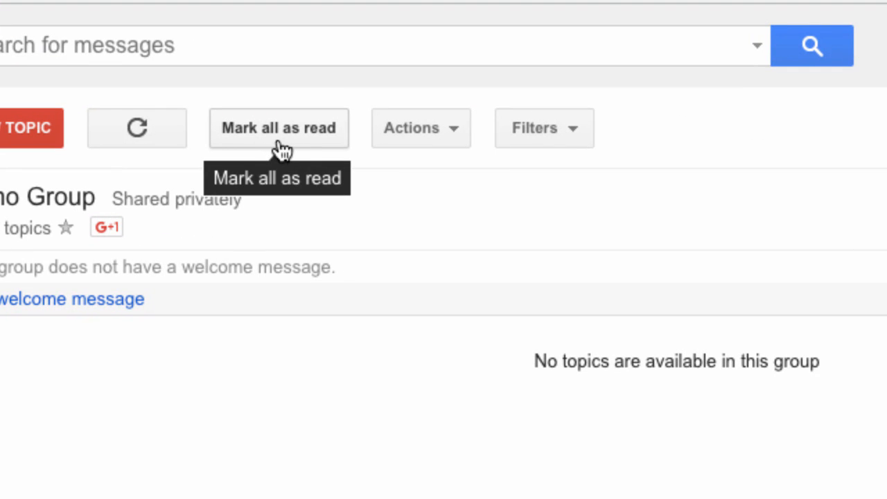
# Step: Review the available topic actions and topic filter options for the Demo Group
pyautogui.click(450, 147)
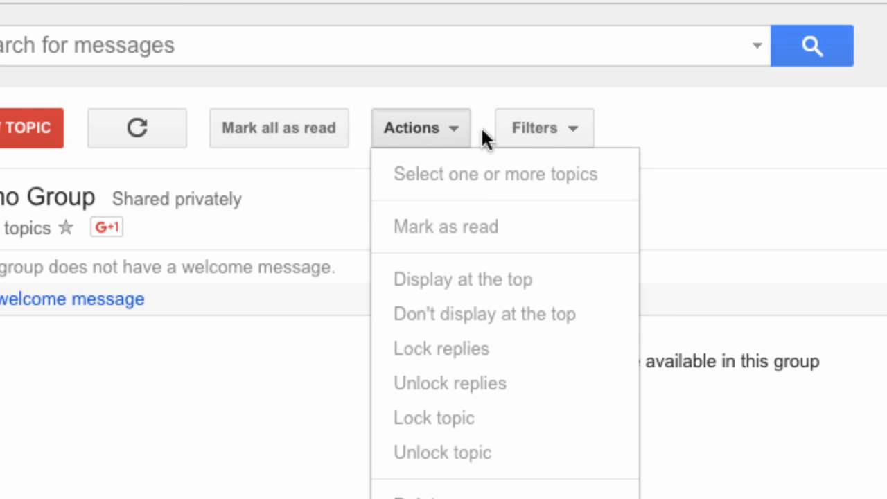
pyautogui.click(574, 142)
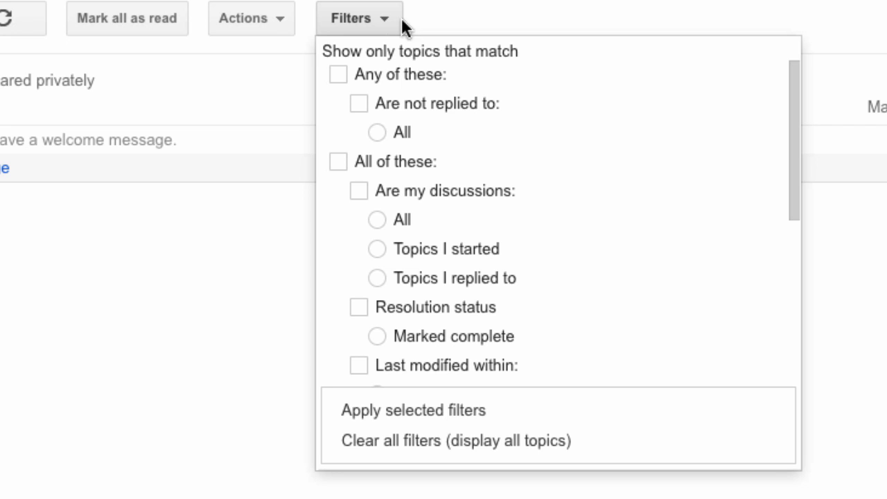
pyautogui.click(450, 18)
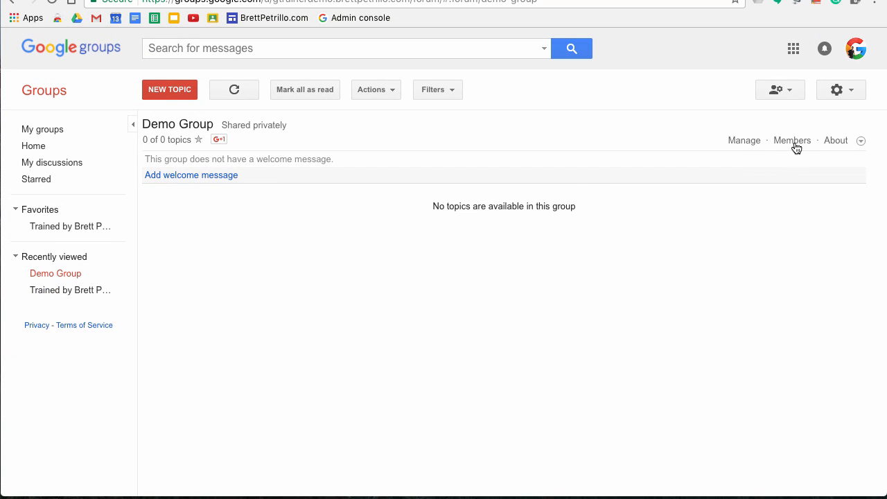
# Step: Review the Demo Group's member list and its About details, and return to the group's topics
pyautogui.click(797, 143)
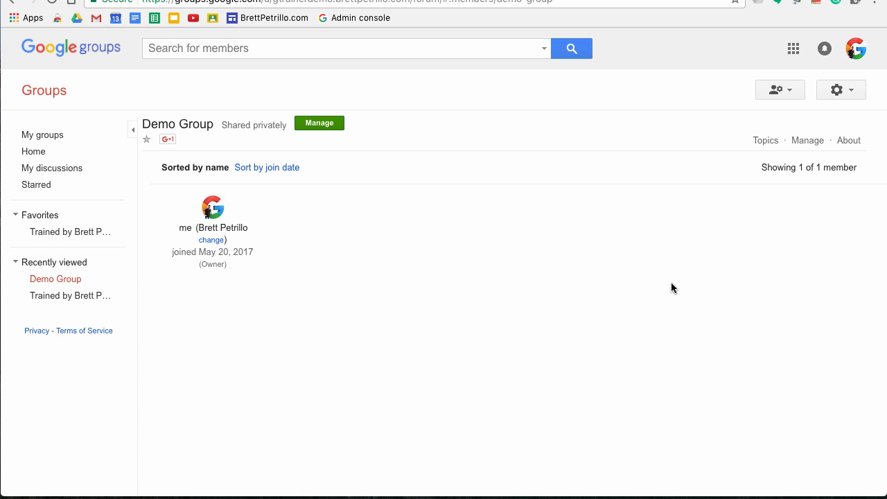
pyautogui.click(766, 141)
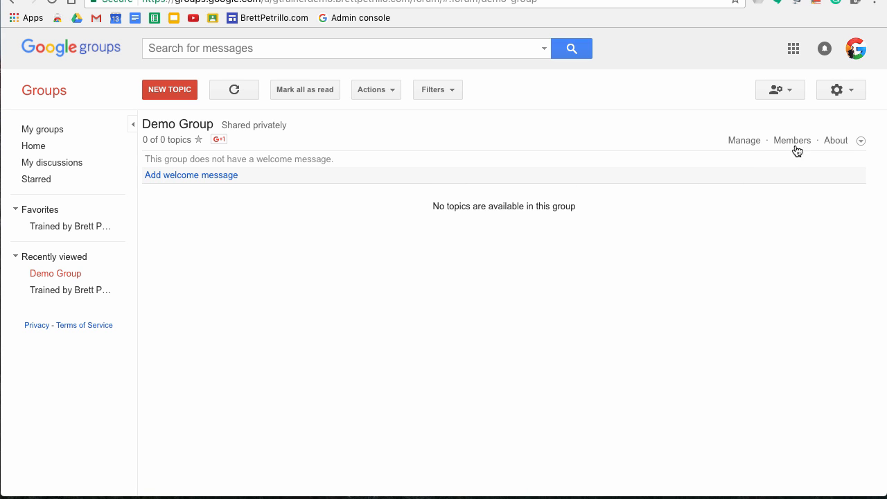
pyautogui.click(836, 142)
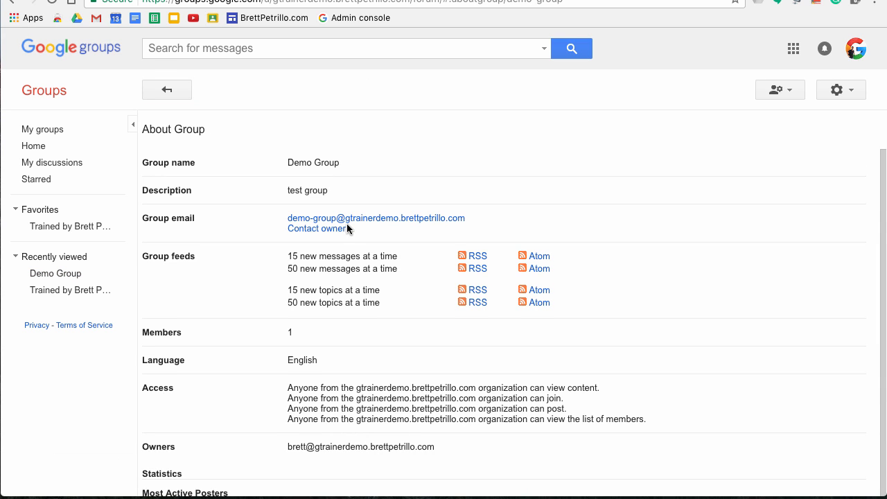
pyautogui.scroll(-1, 347, 228)
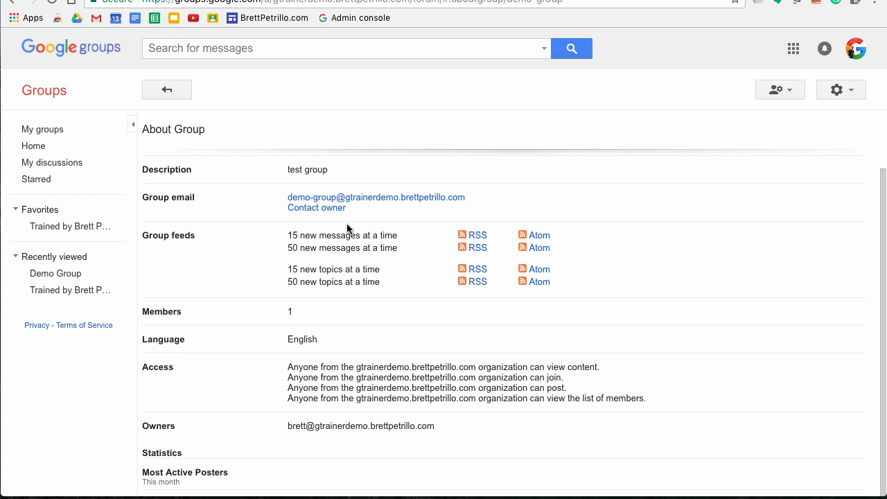
pyautogui.scroll(1, 347, 222)
pyautogui.scroll(-5, 347, 224)
pyautogui.scroll(5, 340, 222)
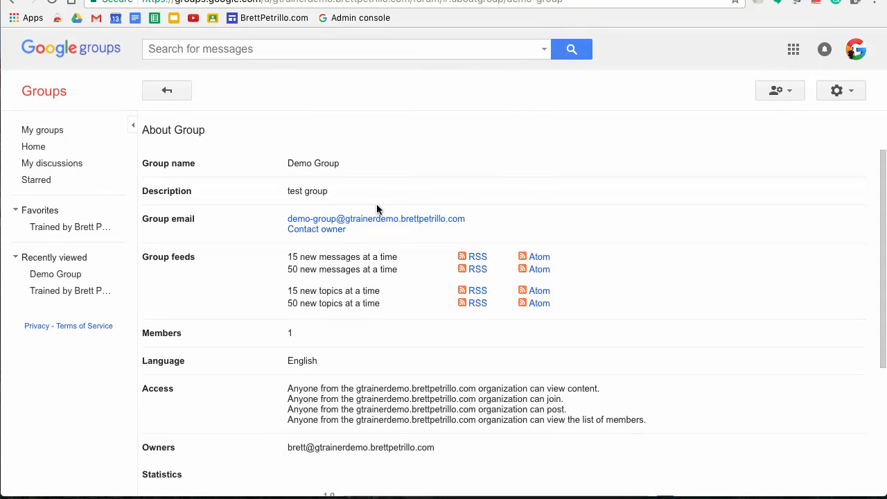
pyautogui.click(167, 91)
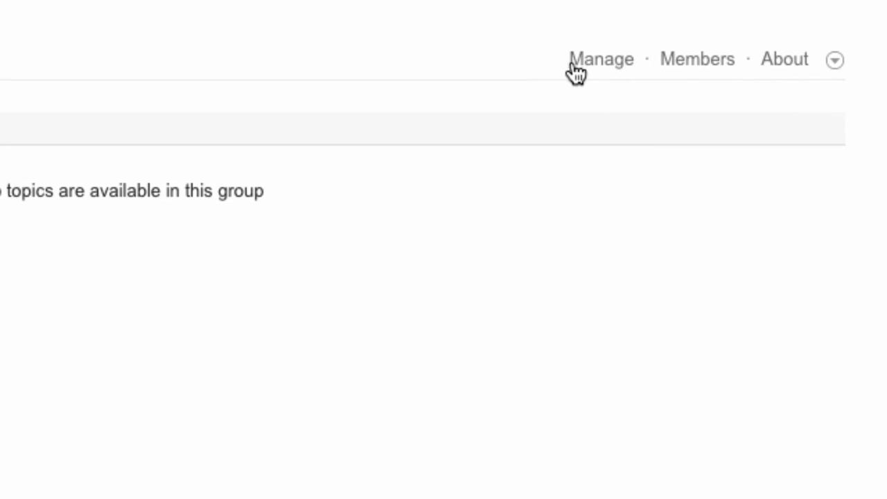
# Step: Open the group's member management and review the banned members, bouncing members and member search options
pyautogui.click(604, 66)
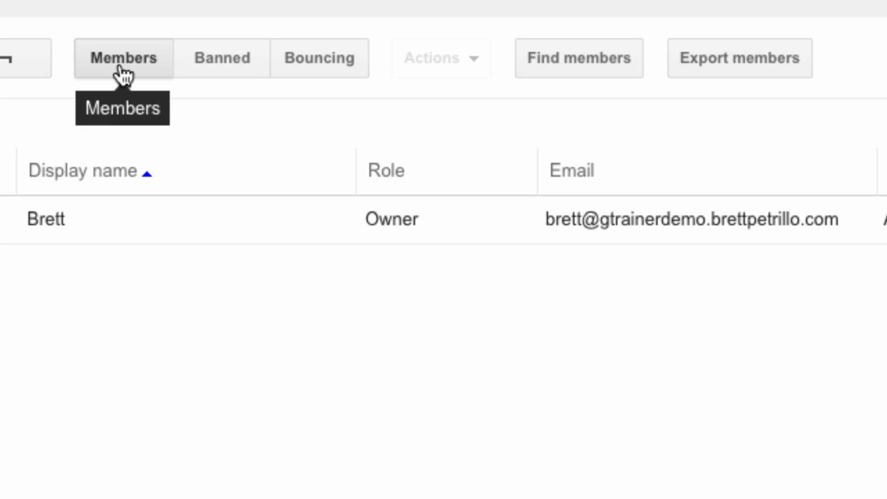
pyautogui.click(223, 71)
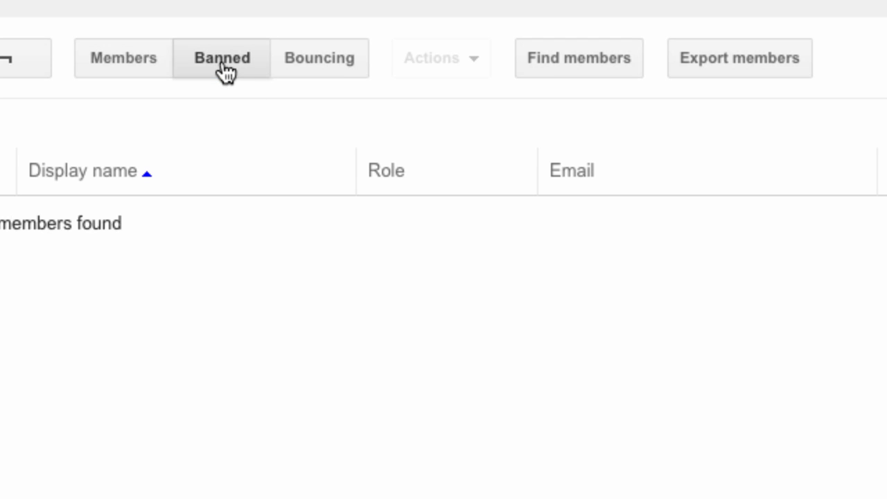
pyautogui.click(325, 71)
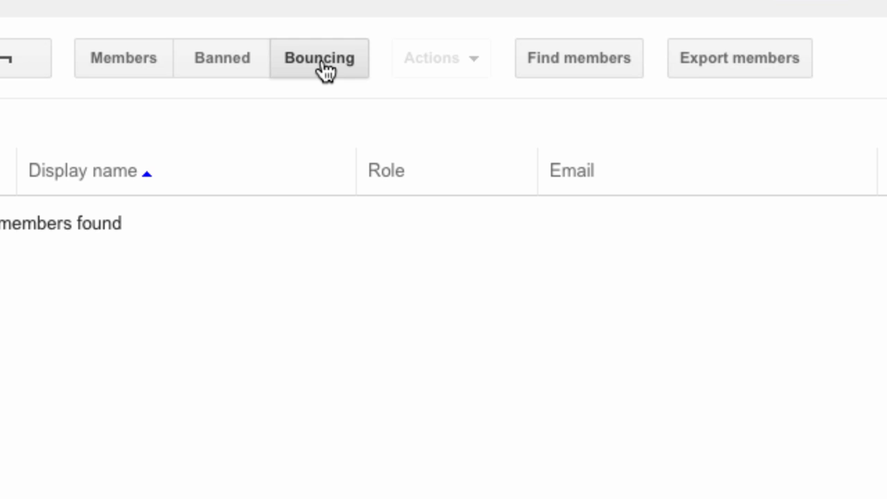
pyautogui.click(573, 66)
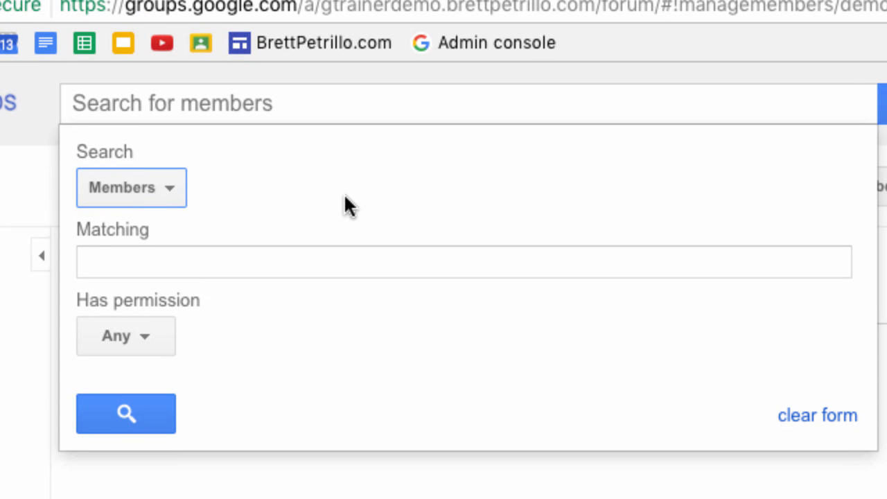
pyautogui.click(174, 188)
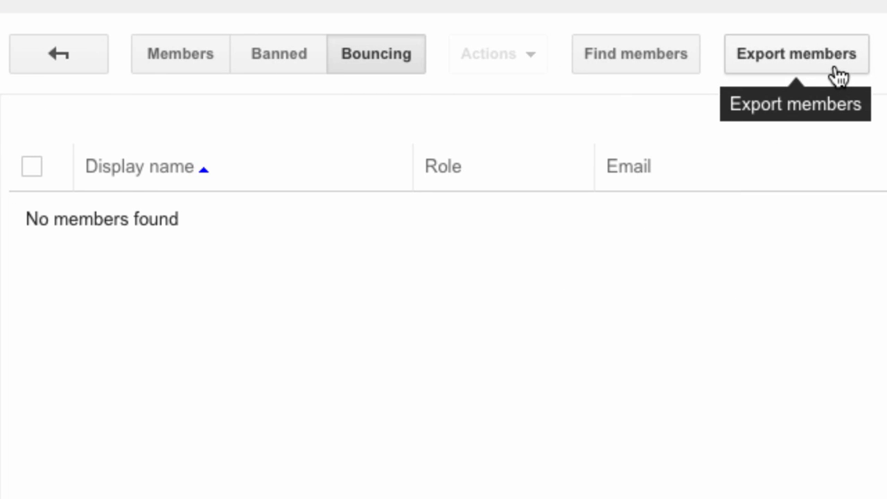
# Step: Preview the member export to a comma-separated values file, cancel the save, and return to the full member list
pyautogui.click(837, 68)
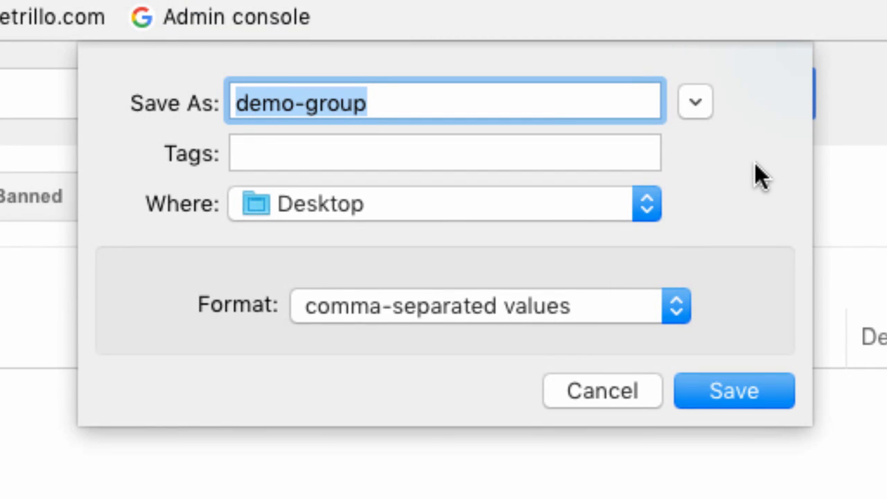
pyautogui.click(591, 392)
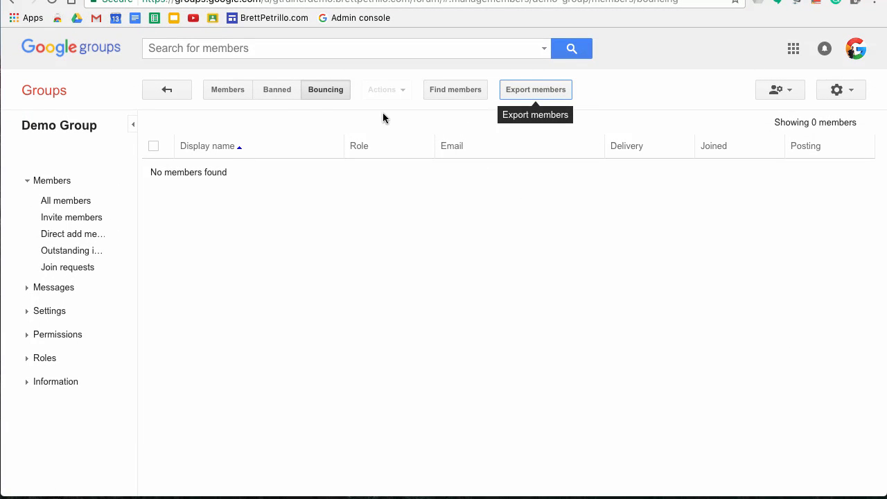
pyautogui.click(219, 91)
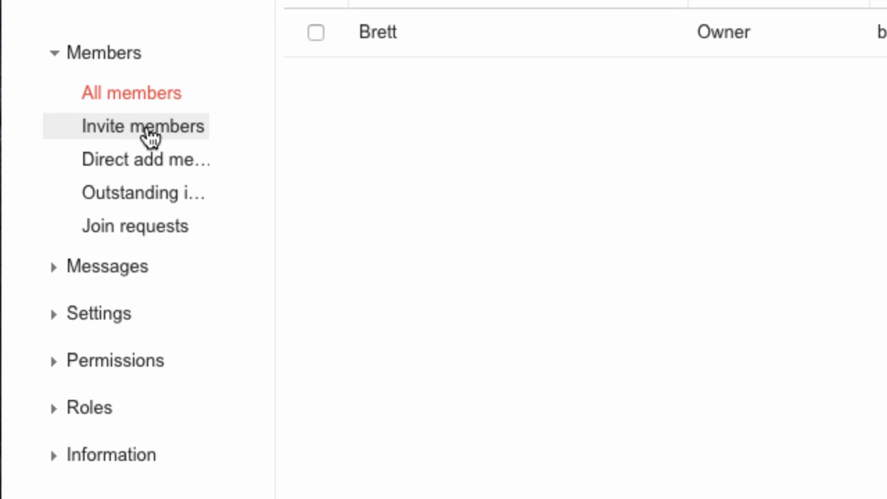
# Step: Compare the form for inviting members with the one for adding members directly, and go back to the invitation form
pyautogui.click(197, 135)
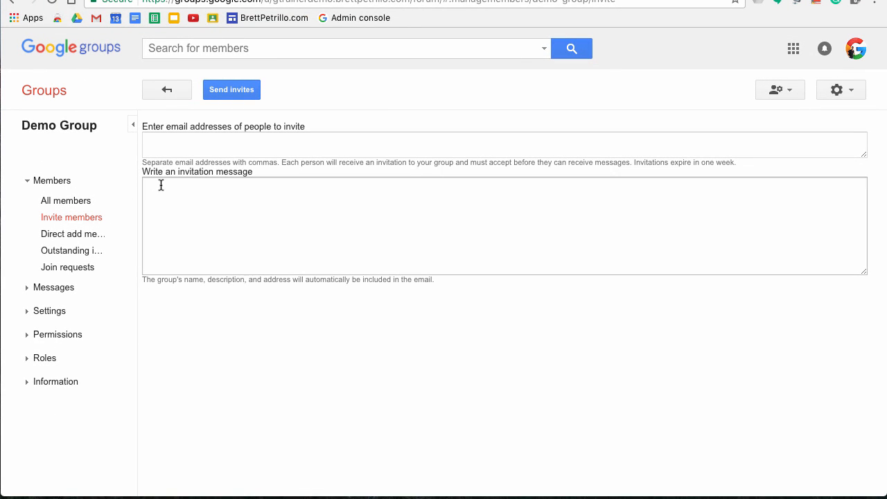
pyautogui.click(193, 147)
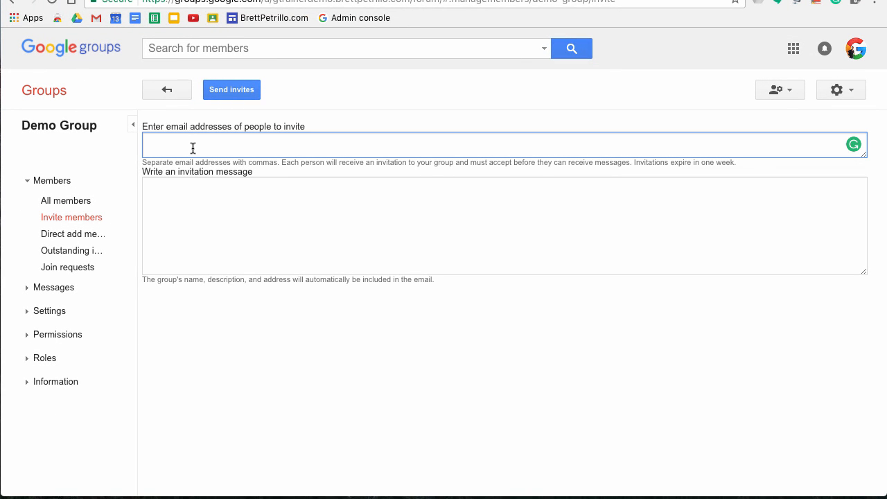
pyautogui.click(193, 198)
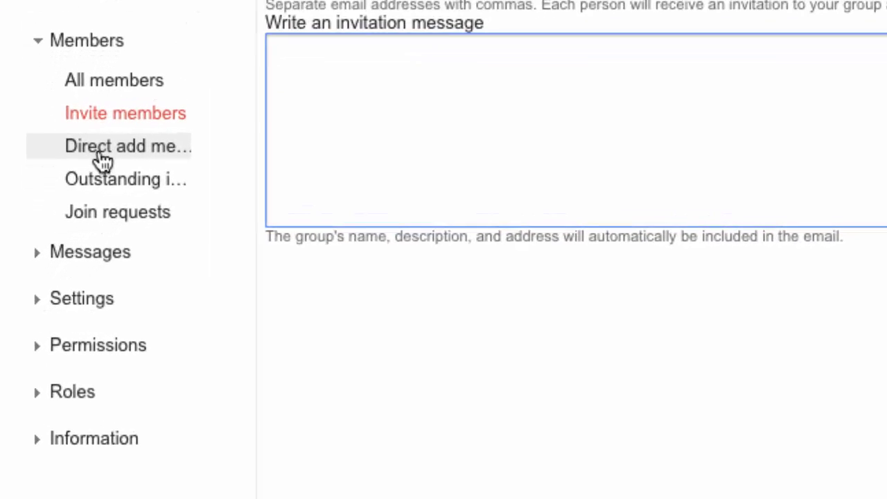
pyautogui.click(122, 159)
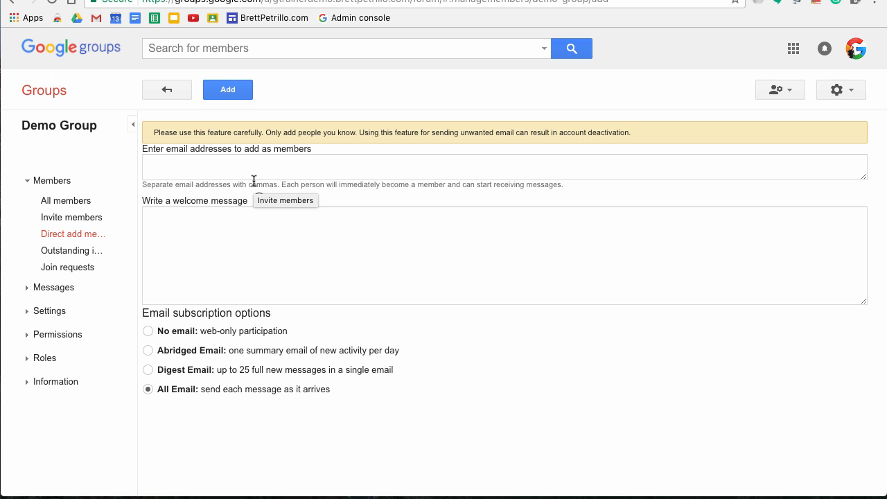
pyautogui.click(78, 221)
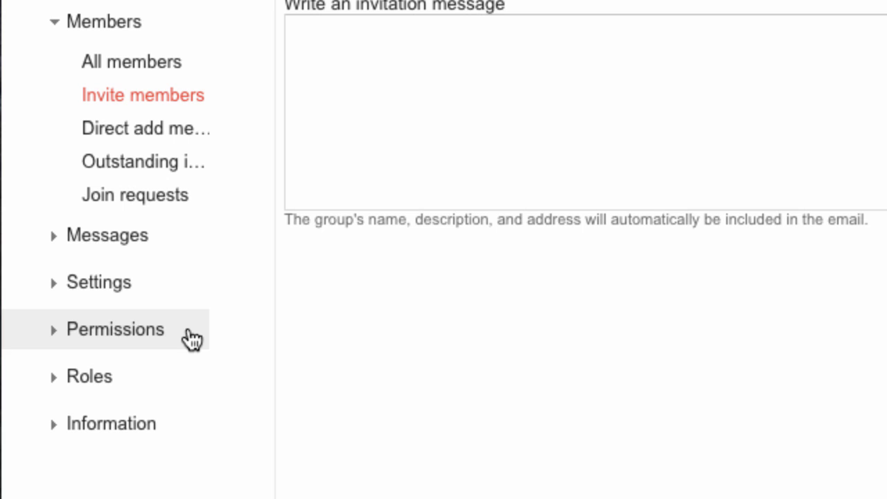
# Step: Review the group's basic permissions and the user options for the Assign Topic posting permission
pyautogui.click(192, 339)
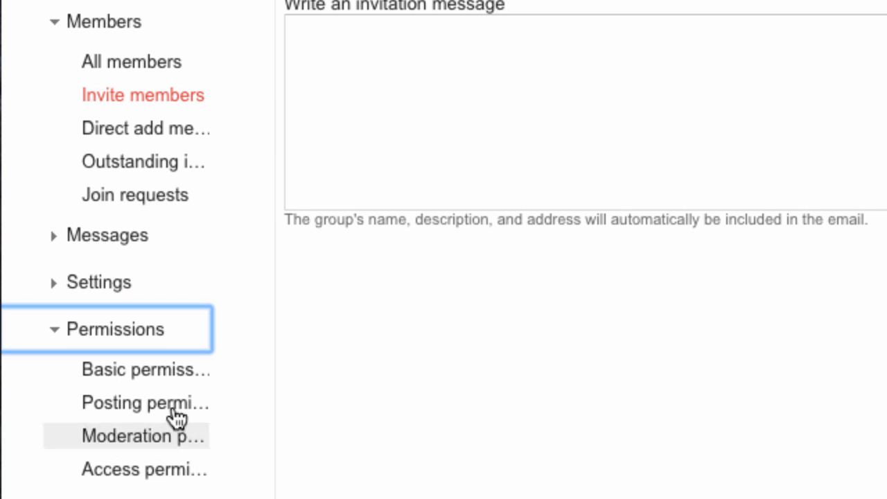
pyautogui.click(171, 374)
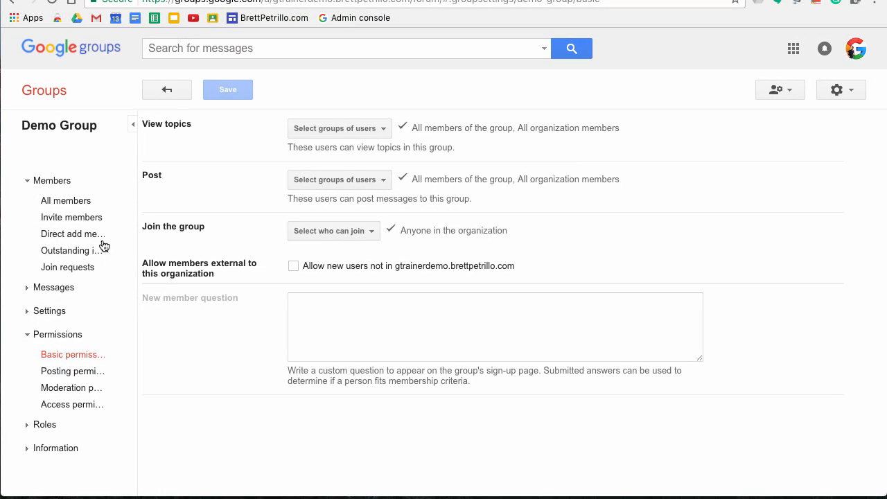
pyautogui.click(70, 374)
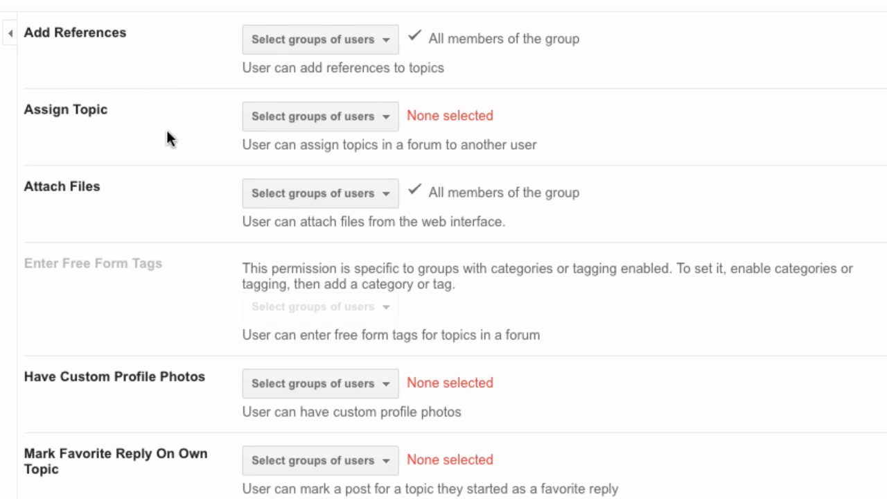
pyautogui.click(385, 124)
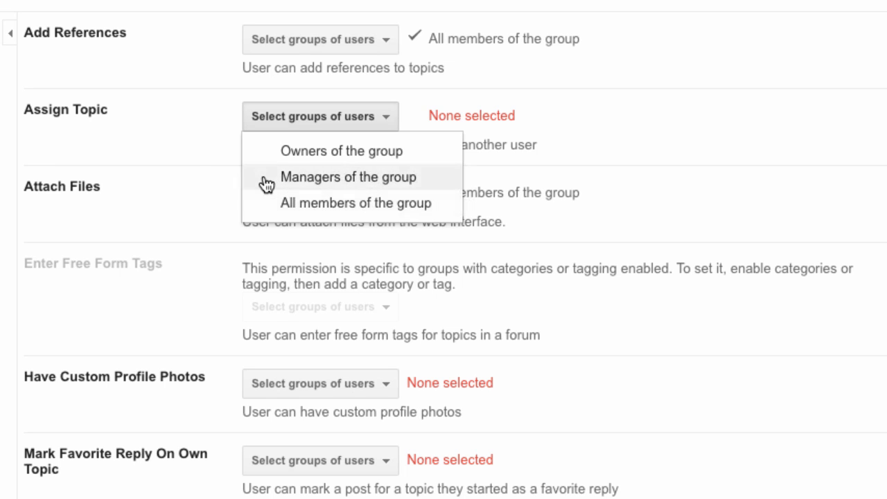
pyautogui.click(190, 132)
# Step: Examine the remaining posting permissions, from Attach Files through Reply To Auto-closed Topic
pyautogui.scroll(-2, 191, 134)
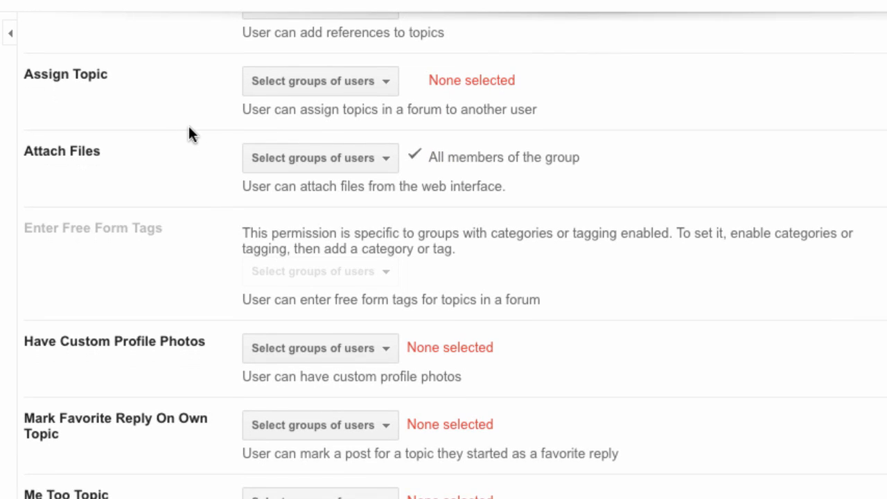
pyautogui.scroll(-2, 189, 132)
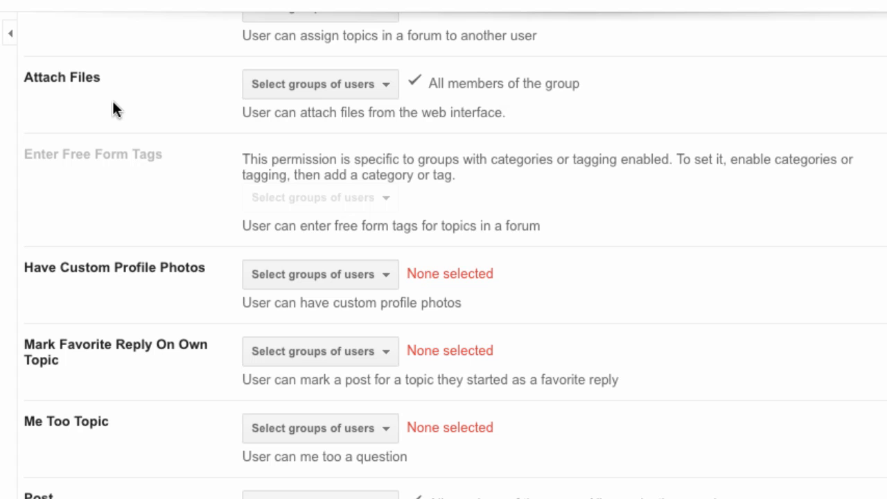
pyautogui.scroll(-2, 160, 261)
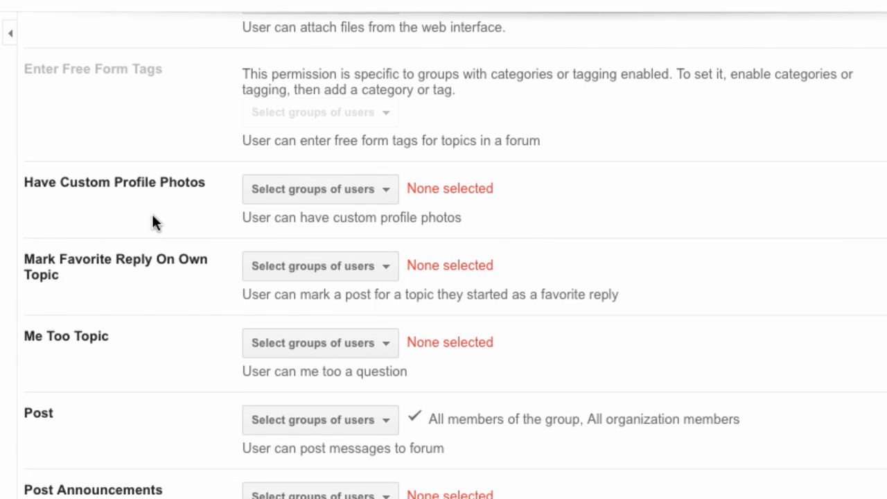
pyautogui.scroll(-3, 153, 216)
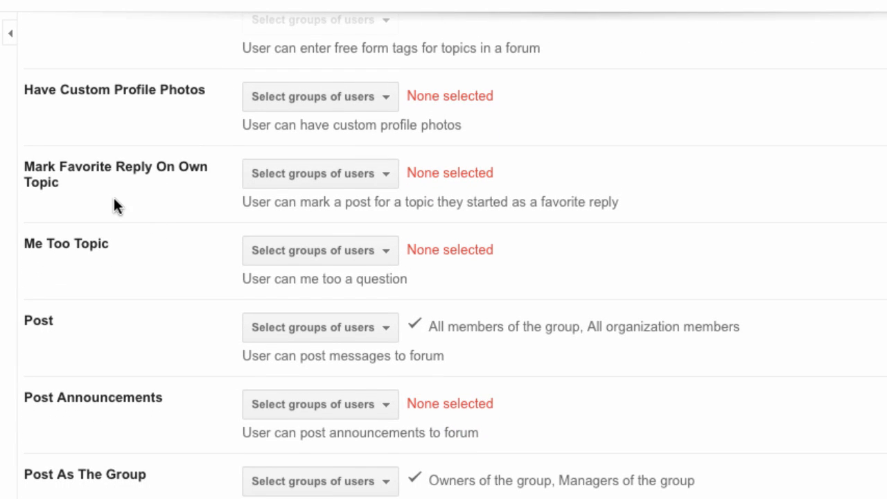
pyautogui.scroll(-3, 114, 264)
pyautogui.scroll(-3, 115, 267)
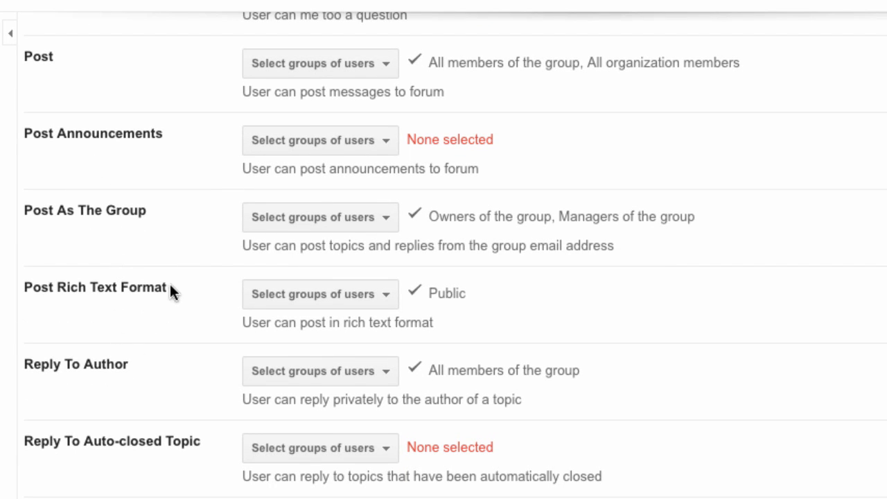
pyautogui.scroll(3, 184, 303)
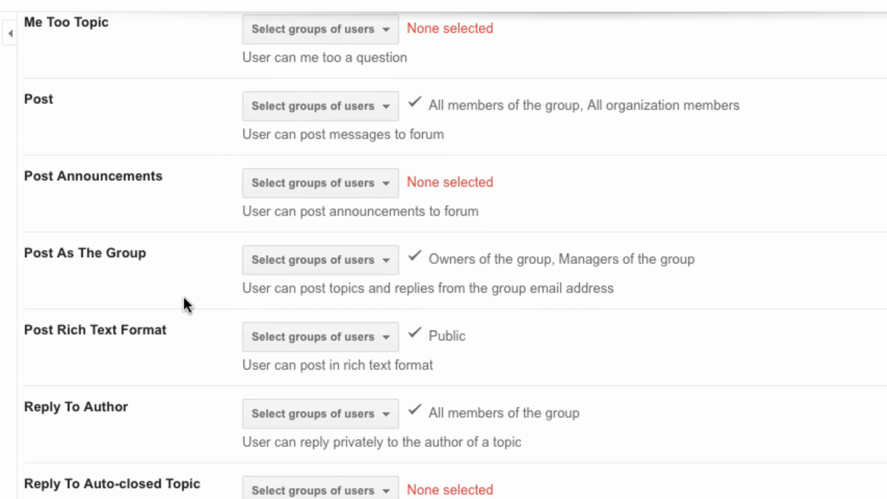
pyautogui.scroll(-2, 185, 303)
pyautogui.scroll(-1, 183, 305)
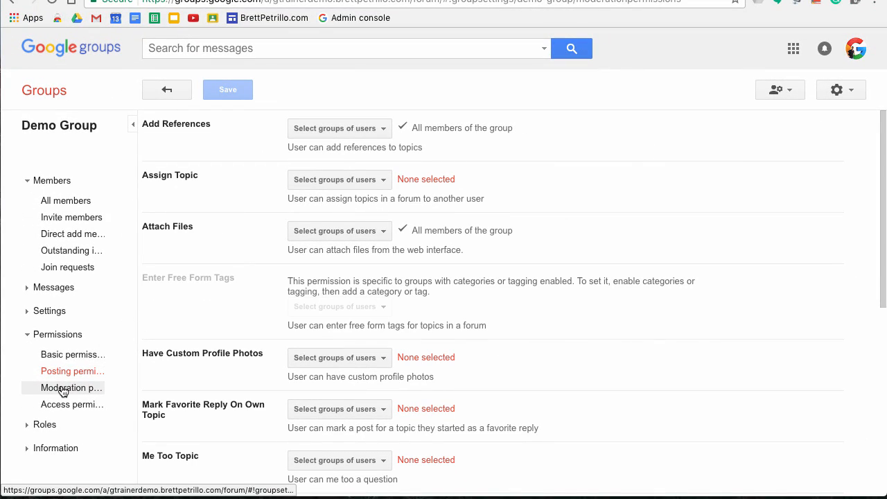
# Step: Review the group's moderation permissions, from Add Members through Mark No Response Needed, and its access permissions
pyautogui.click(62, 392)
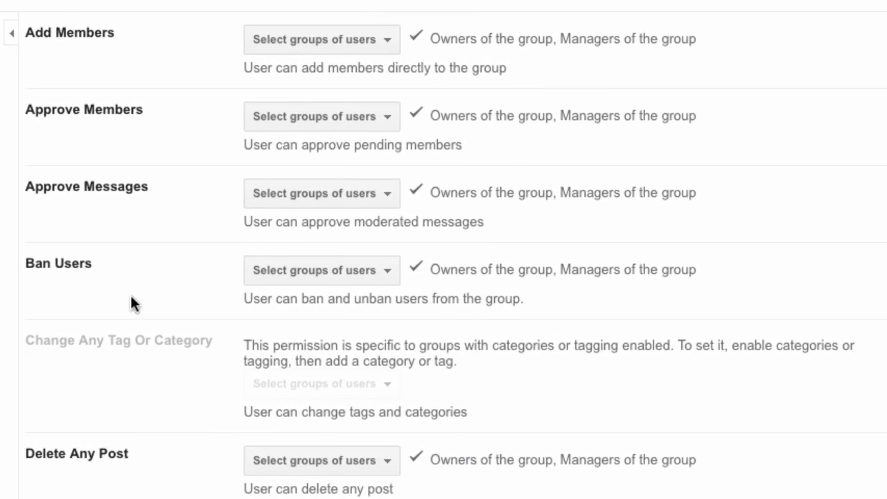
pyautogui.scroll(2, 130, 296)
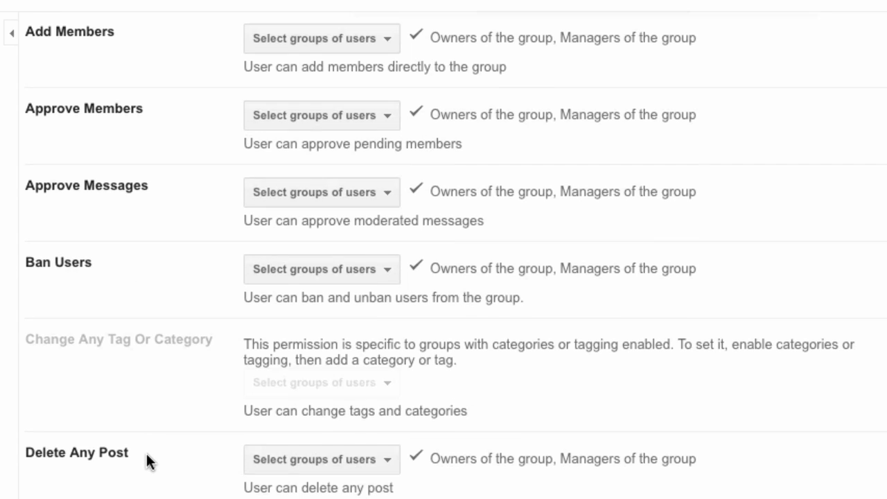
pyautogui.scroll(-5, 146, 457)
pyautogui.scroll(-4, 146, 453)
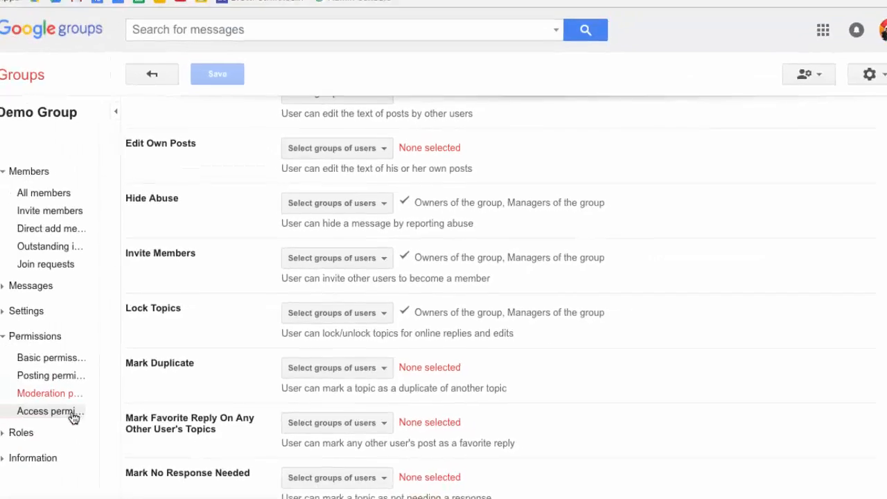
pyautogui.click(92, 409)
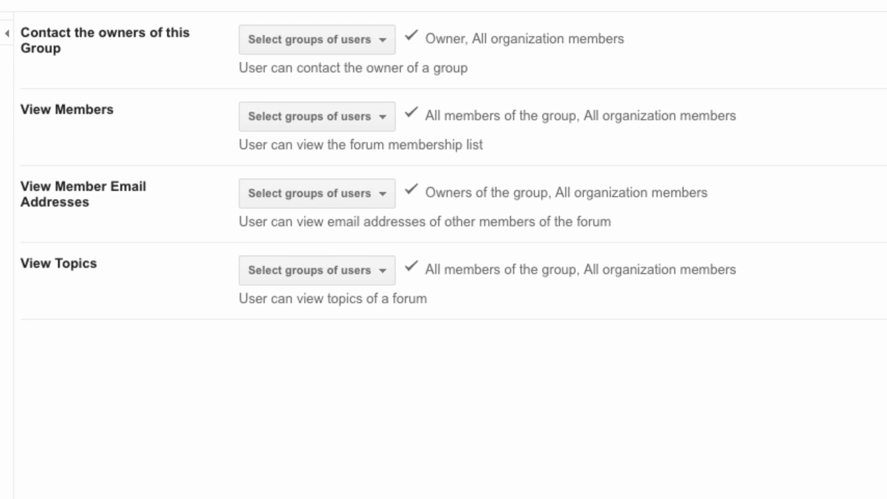
pyautogui.click(75, 356)
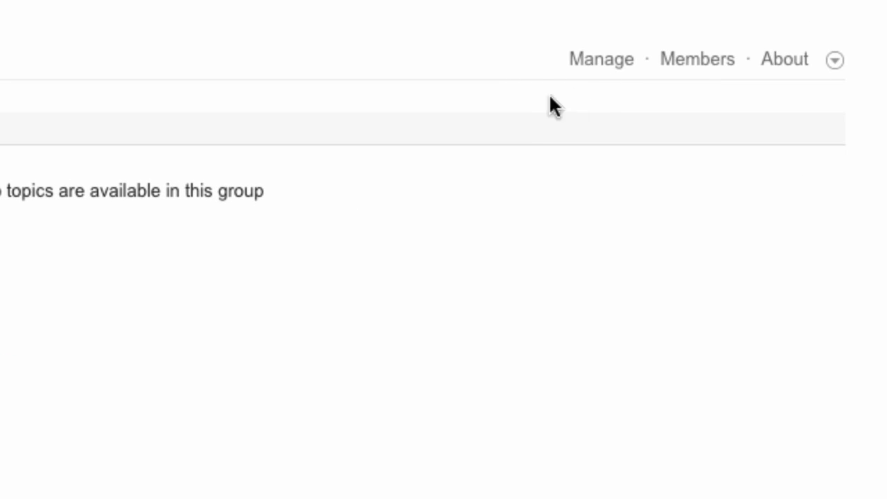
# Step: Go to the group's management settings and review the email options for subject prefix, footer, auto replies and post replies
pyautogui.click(599, 68)
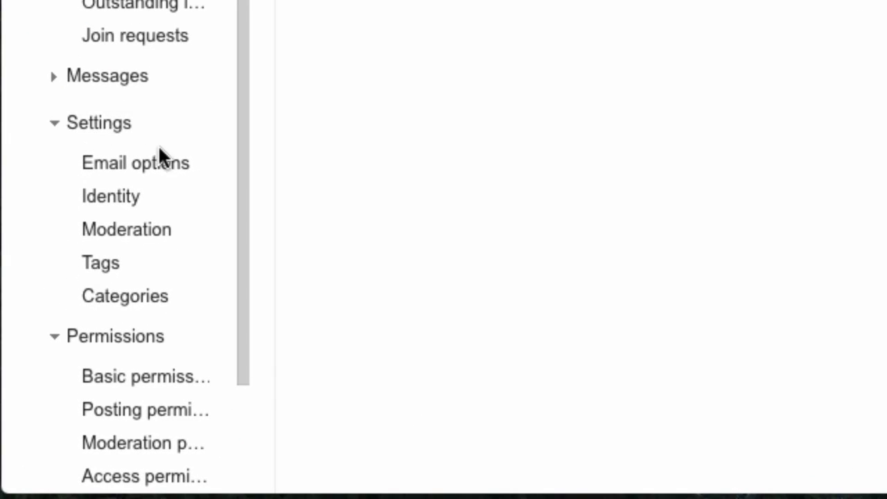
pyautogui.click(125, 166)
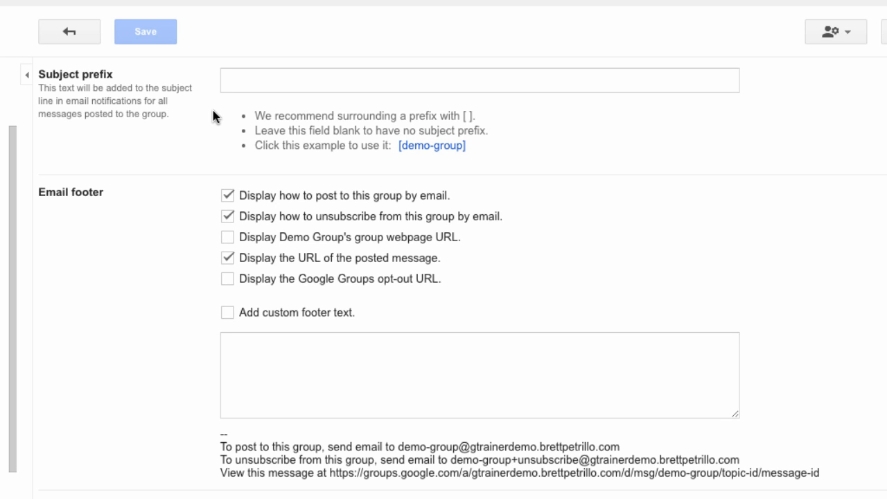
pyautogui.scroll(-3, 202, 138)
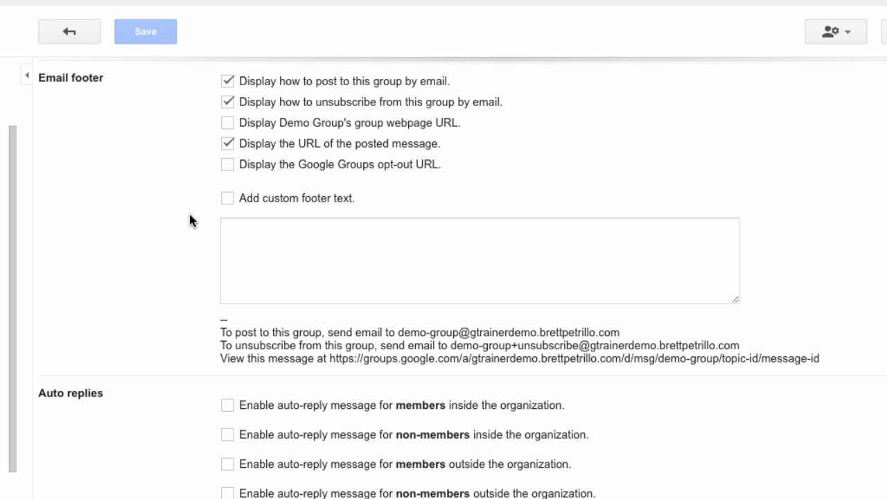
pyautogui.scroll(-3, 189, 217)
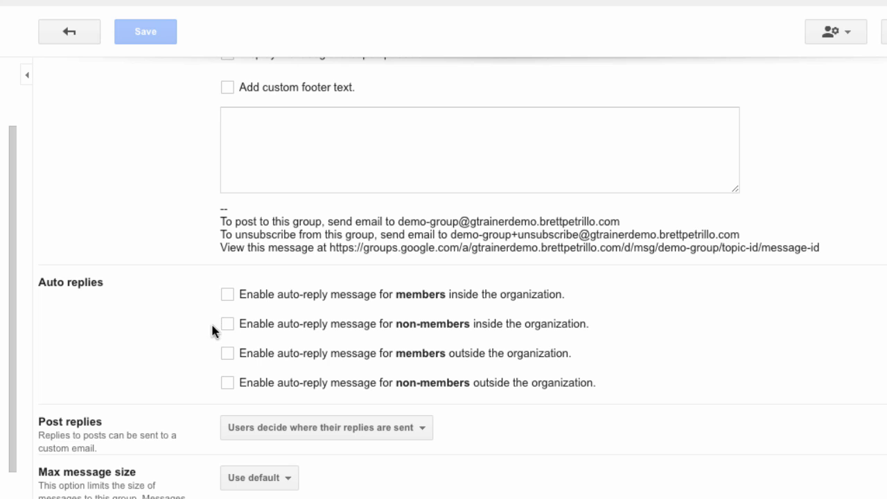
pyautogui.scroll(-2, 213, 346)
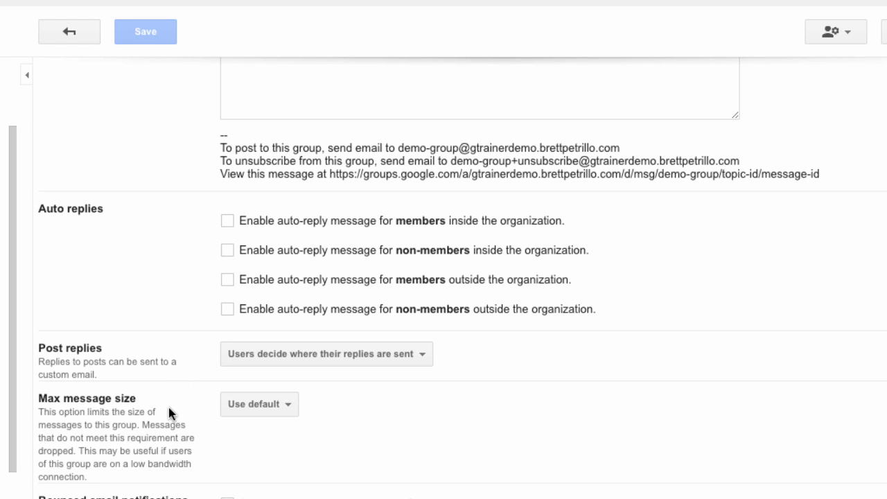
# Step: Check the available maximum message sizes without choosing one, and leave the email options
pyautogui.click(282, 408)
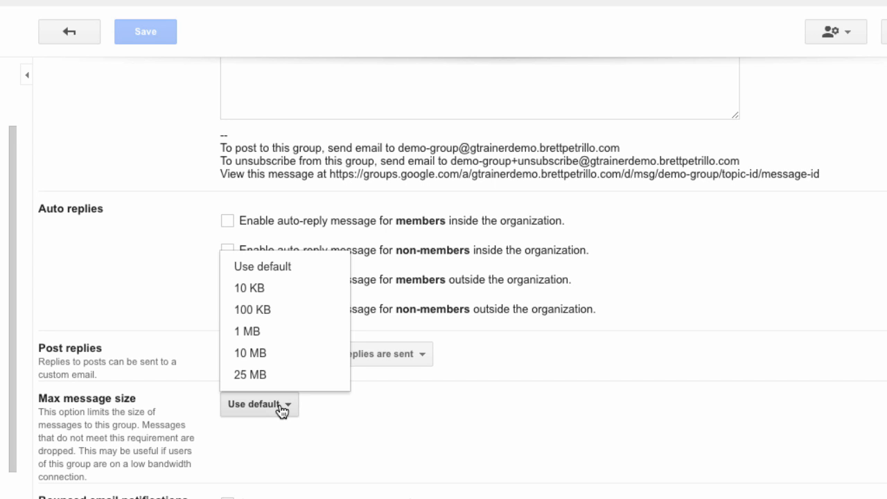
pyautogui.click(188, 391)
pyautogui.scroll(5, 127, 233)
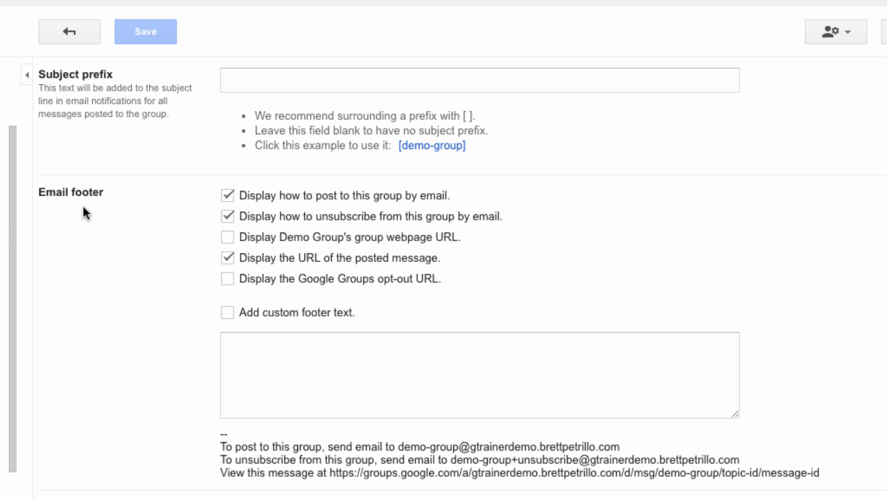
pyautogui.click(77, 38)
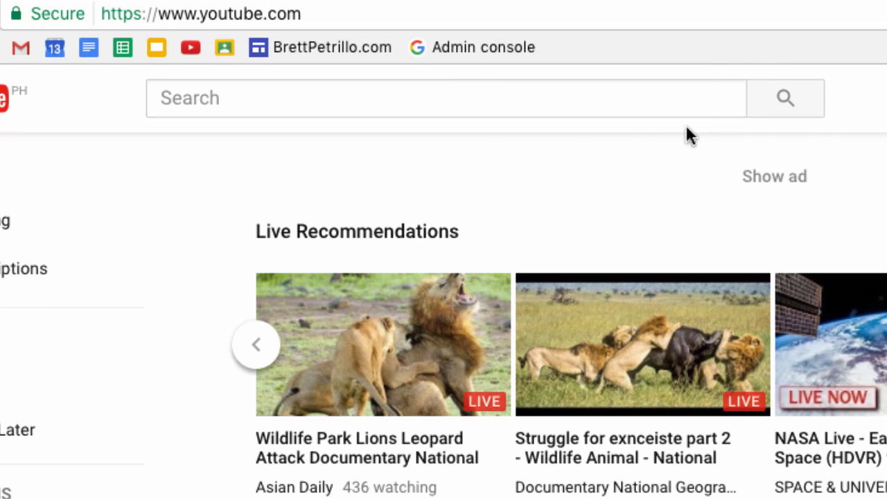
# Step: Search YouTube for "teacher cast"
pyautogui.click(206, 102)
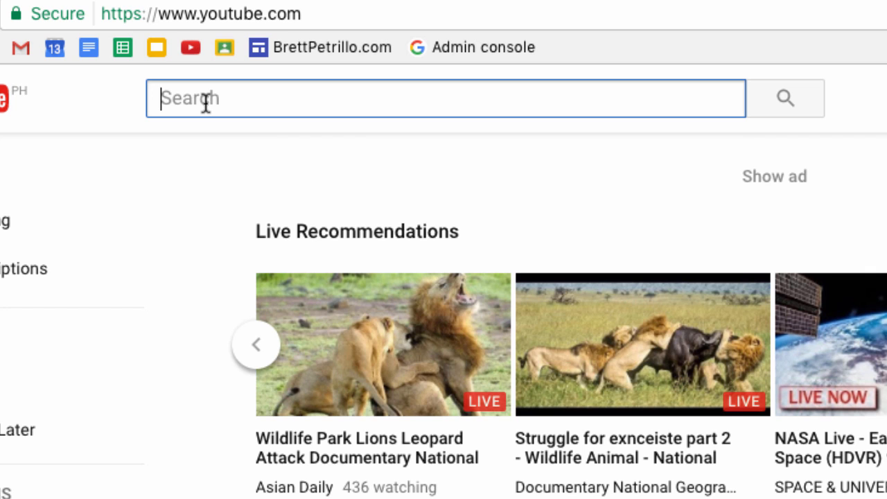
pyautogui.write('teacher cast')
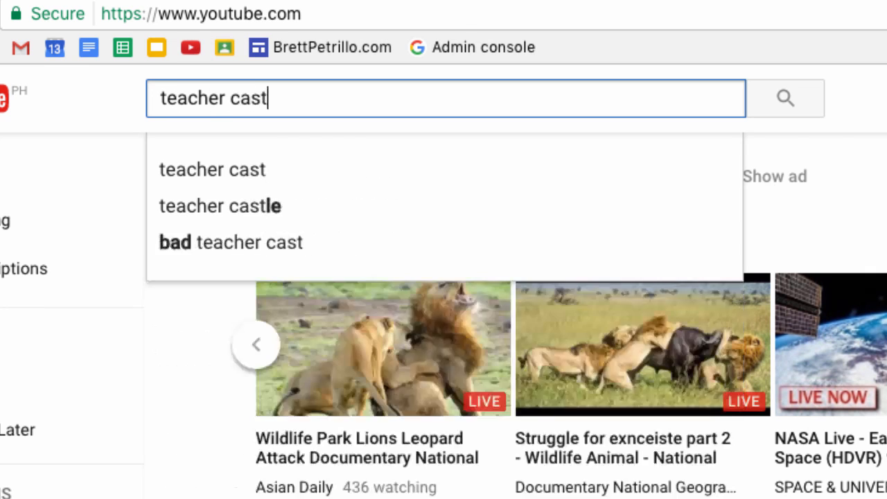
pyautogui.press('Return')
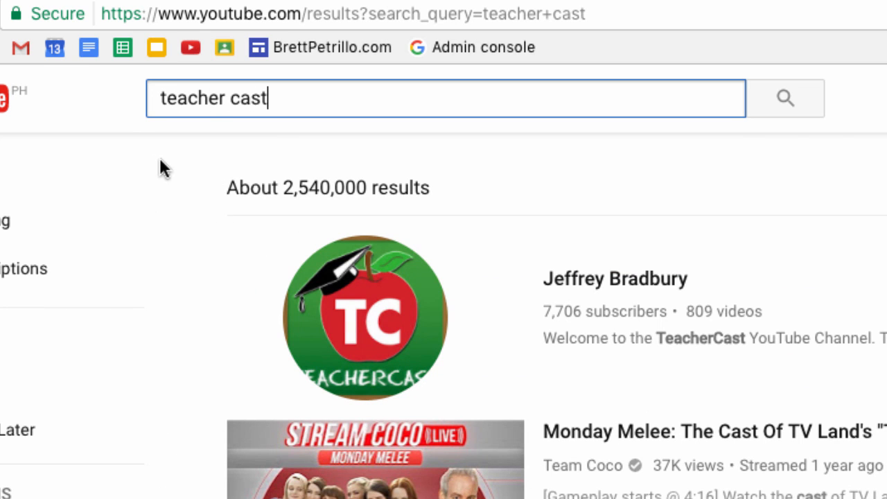
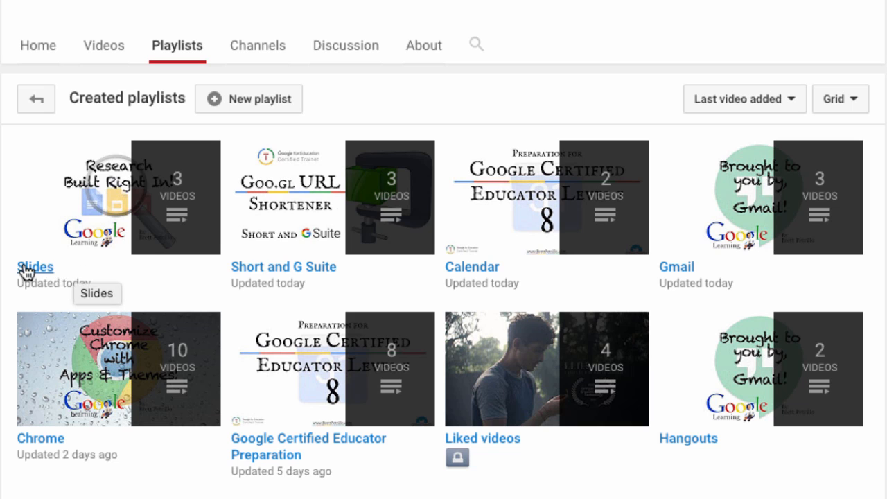
# Step: Open the Slides playlist's settings and inspect its privacy and ordering choices without changing them
pyautogui.click(33, 268)
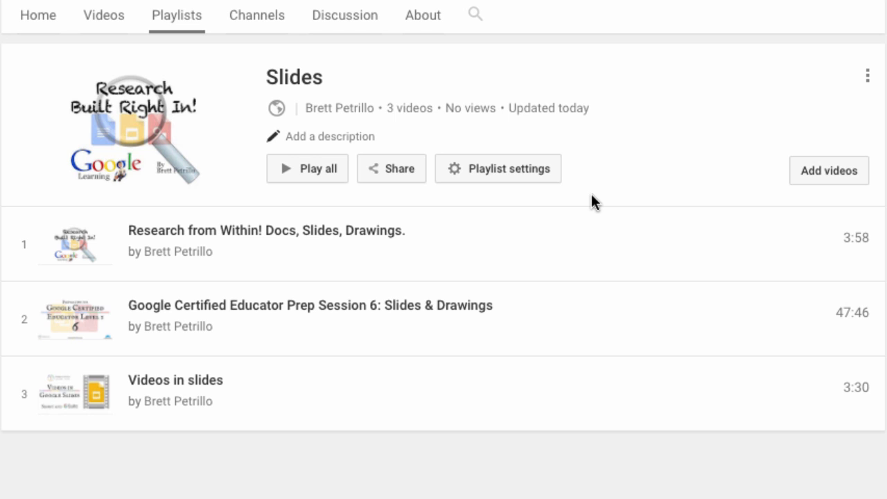
pyautogui.click(513, 173)
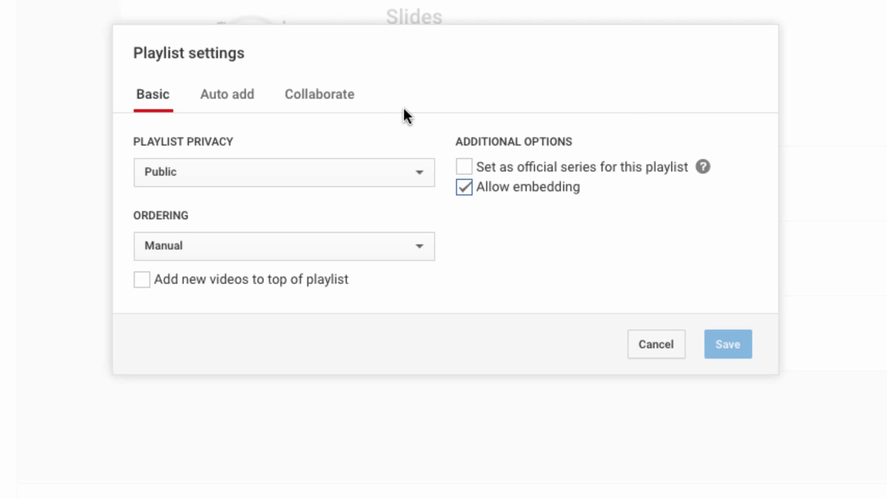
pyautogui.click(201, 173)
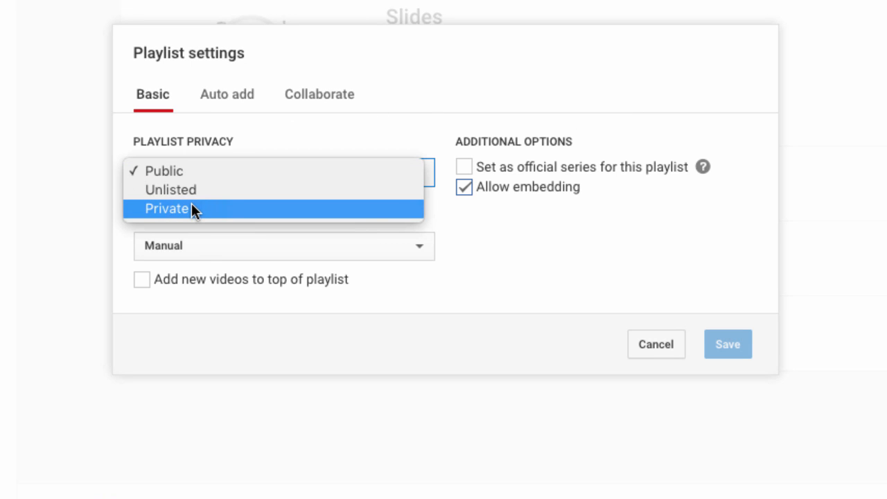
pyautogui.click(396, 271)
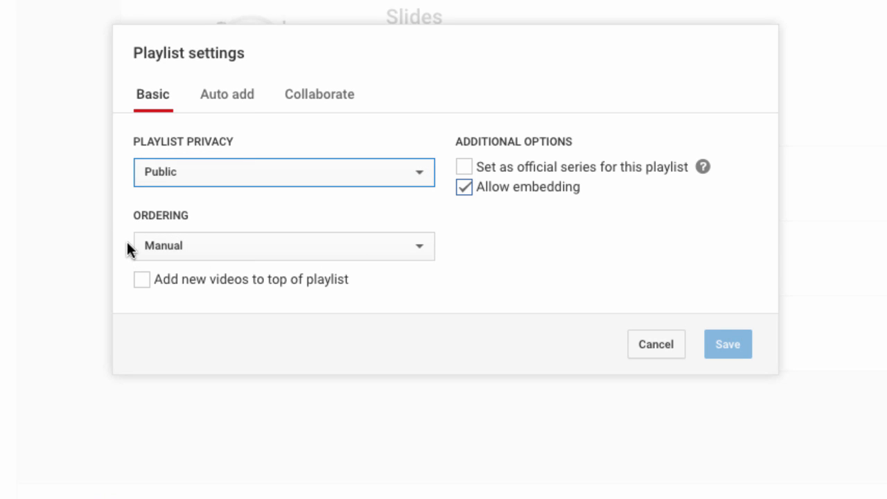
pyautogui.click(387, 255)
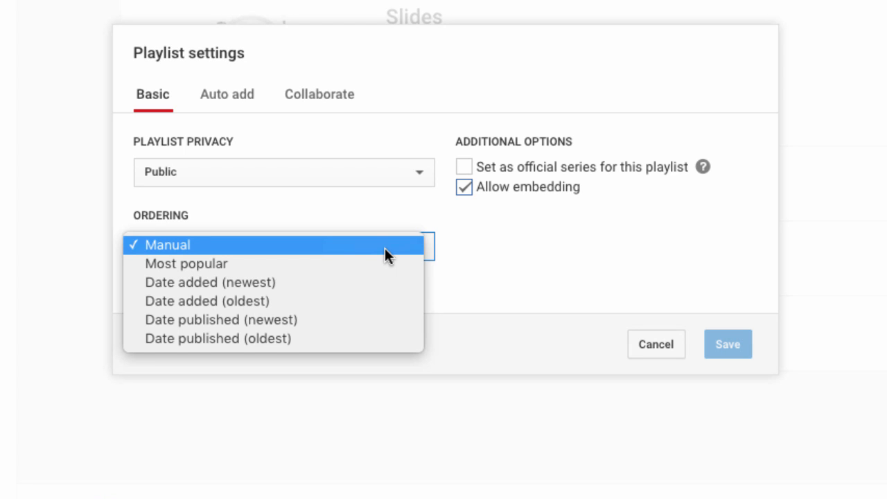
pyautogui.click(487, 238)
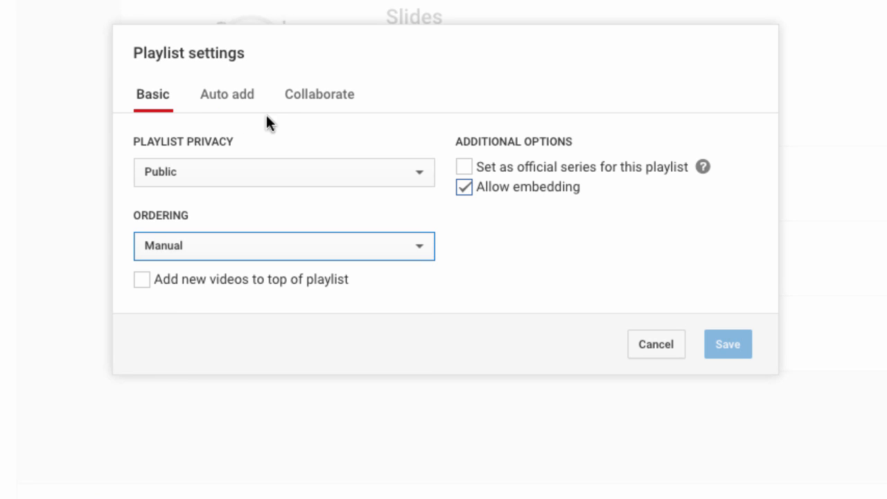
# Step: Add an empty automatic-add rule to the Slides playlist and view its condition types, keeping Title contains
pyautogui.click(223, 101)
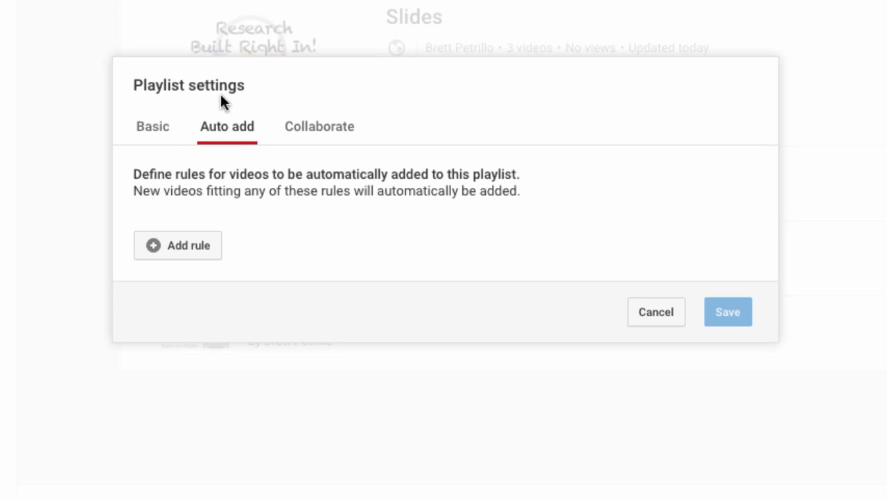
pyautogui.click(183, 245)
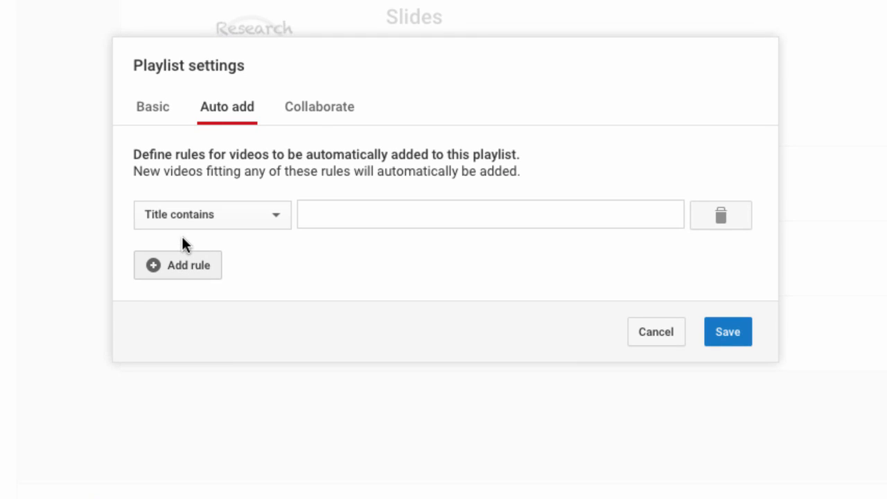
pyautogui.click(268, 214)
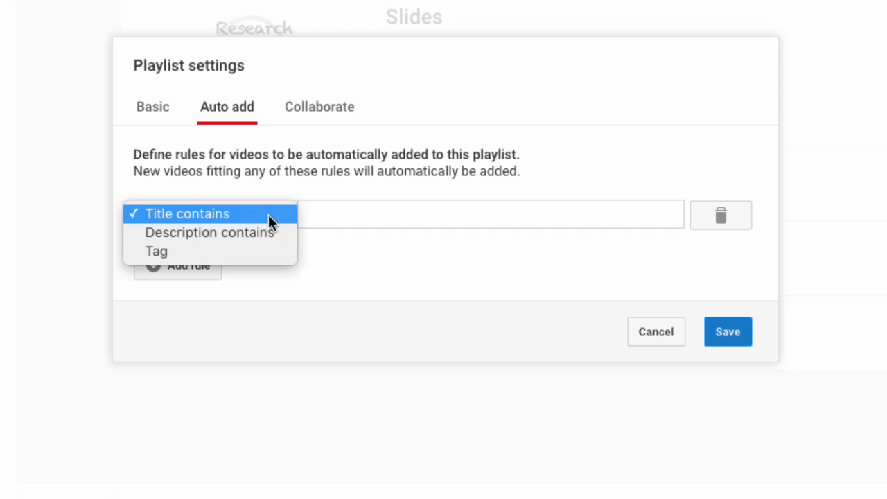
pyautogui.click(343, 246)
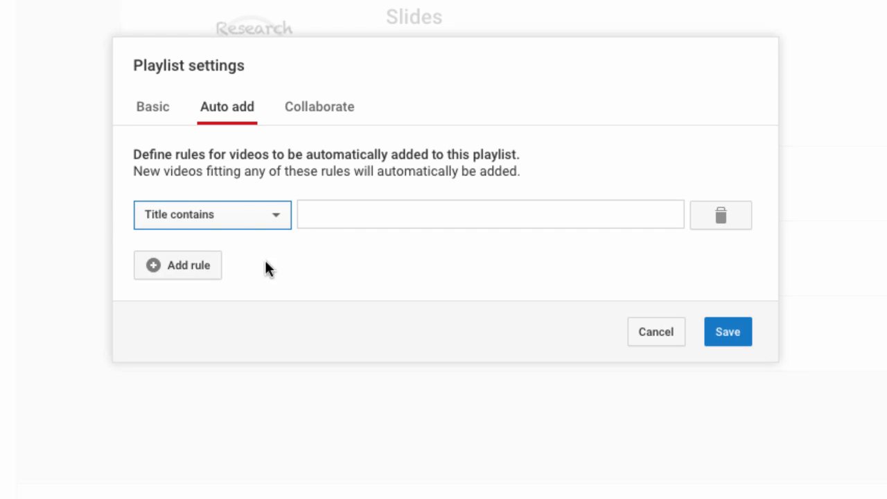
# Step: Try allowing collaborators to add videos to the playlist, and discard the playlist settings changes
pyautogui.click(302, 108)
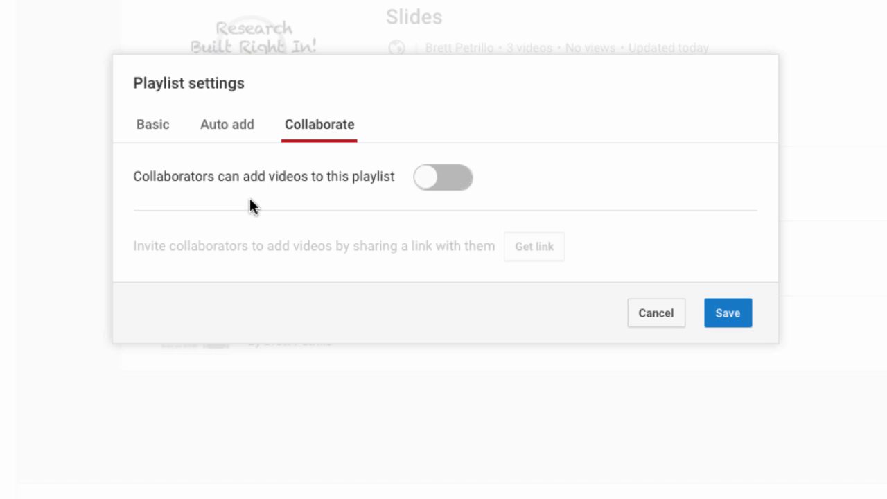
pyautogui.click(428, 179)
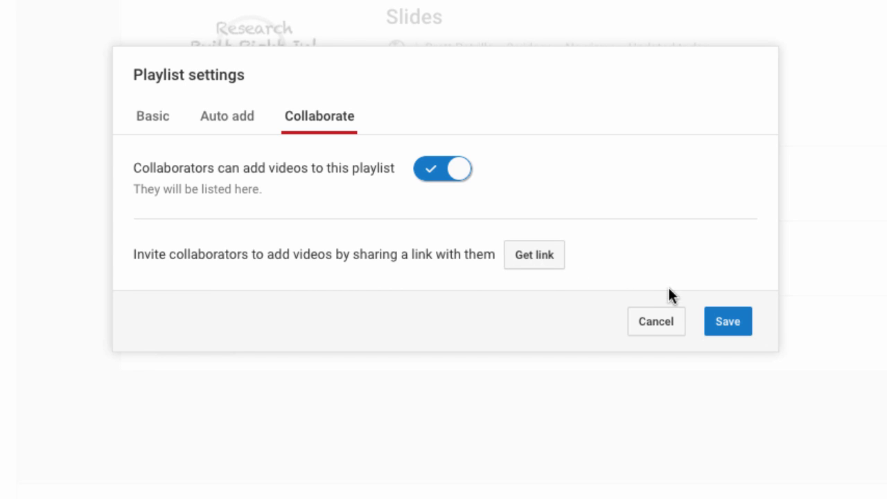
pyautogui.click(661, 322)
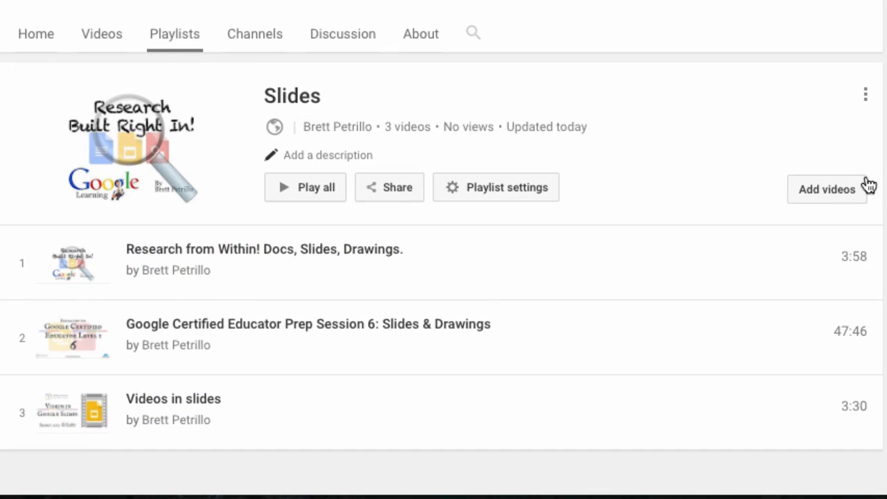
# Step: Compare adding videos to the Slides playlist by search, by URL and from your own uploads, and cancel without adding any
pyautogui.click(831, 194)
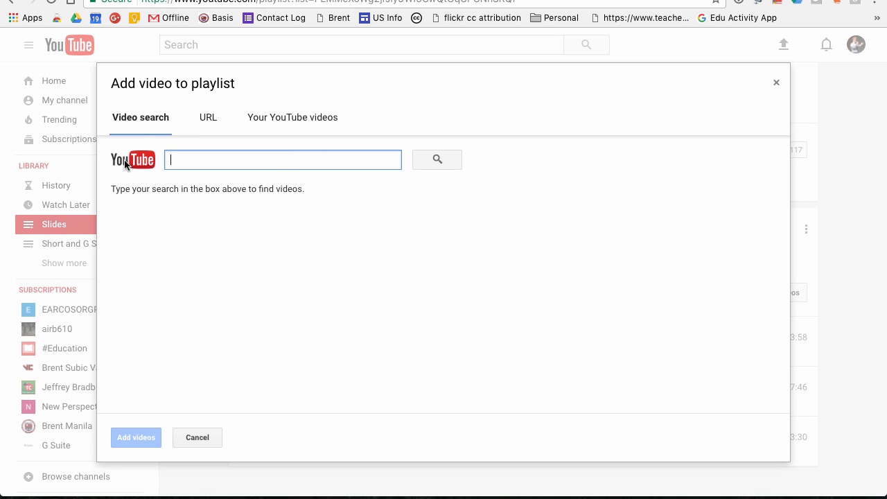
pyautogui.click(208, 118)
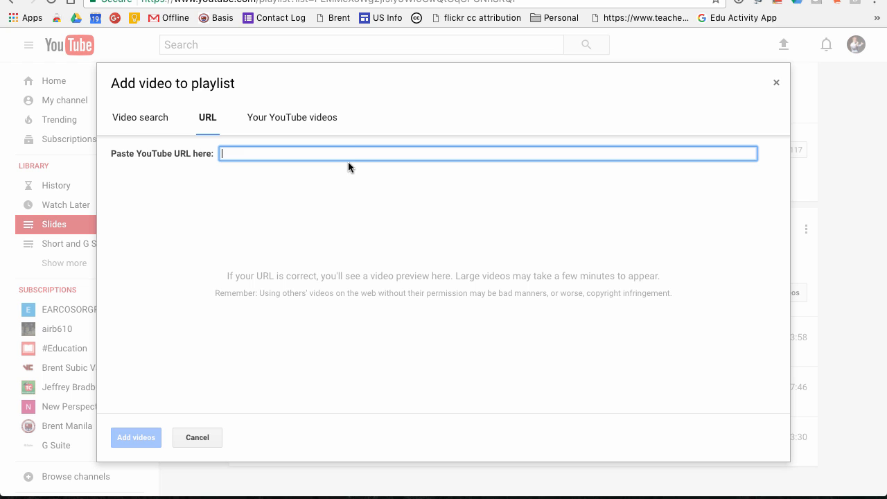
pyautogui.click(299, 122)
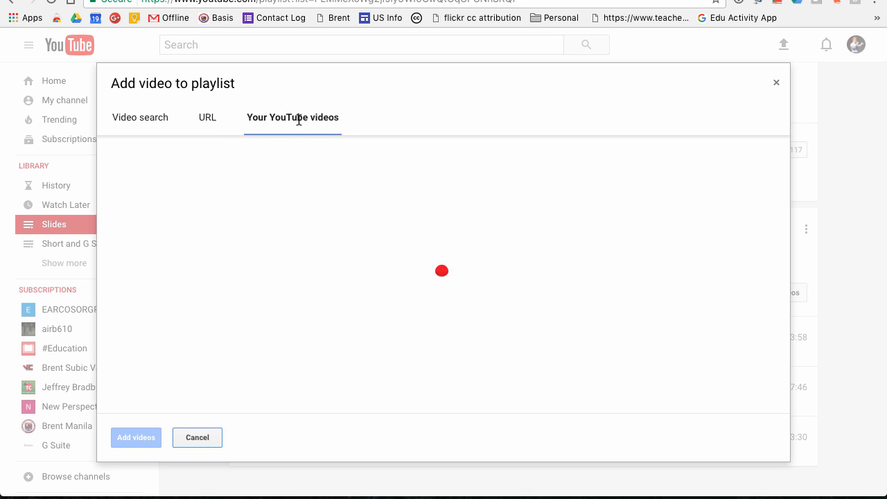
pyautogui.click(117, 122)
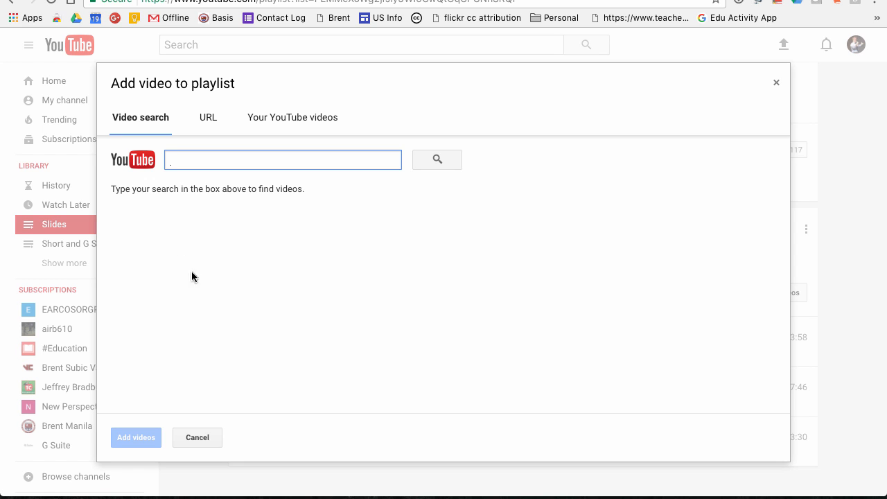
pyautogui.click(201, 443)
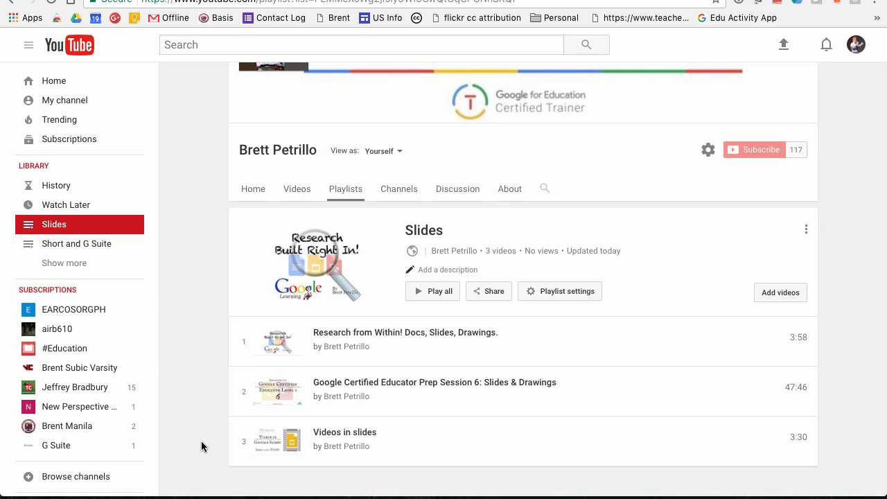
# Step: Search YouTube for "shakespeare" and open the video "What Shakespeare's English Sounded Like - and how we know"
pyautogui.scroll(2, 186, 234)
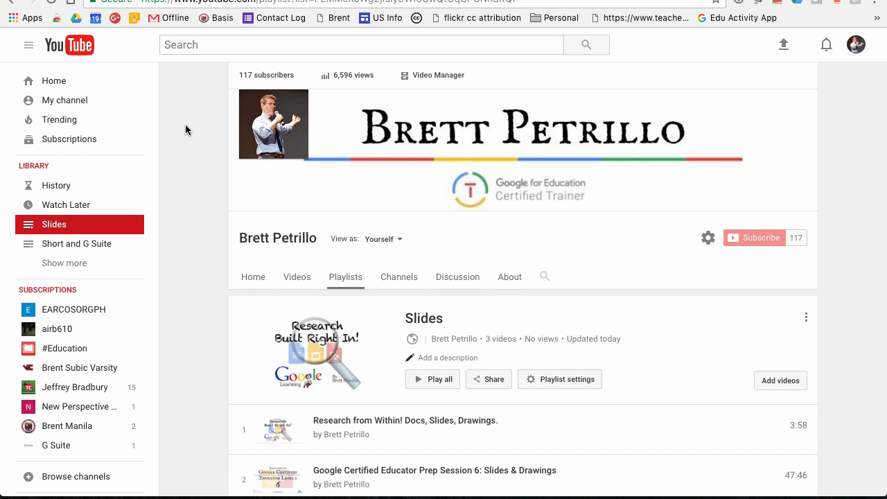
pyautogui.click(199, 45)
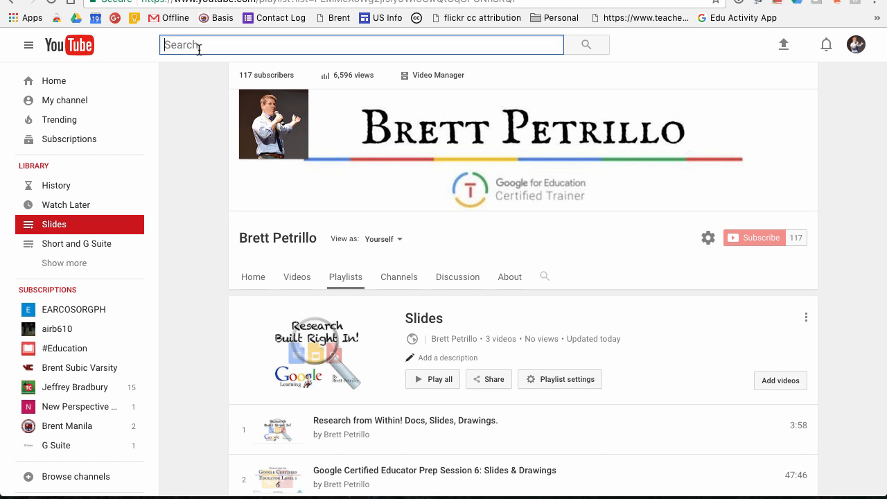
pyautogui.write('SHAKES')
pyautogui.click(199, 58)
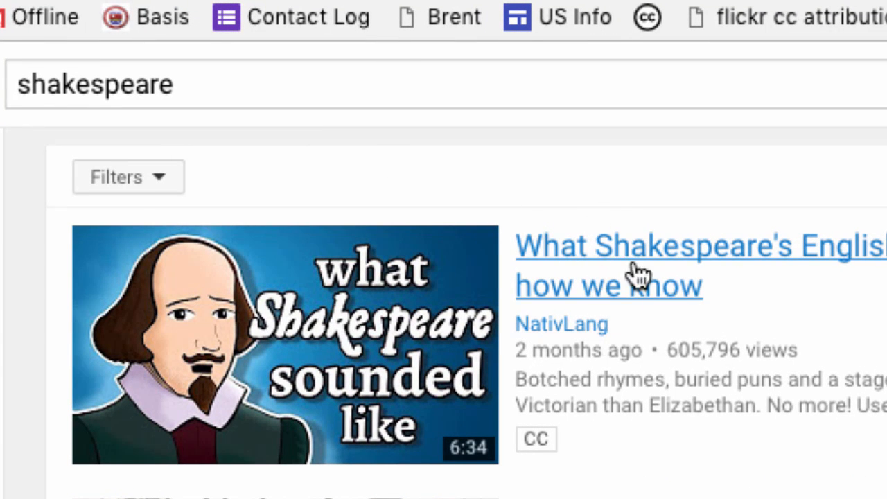
pyautogui.click(590, 262)
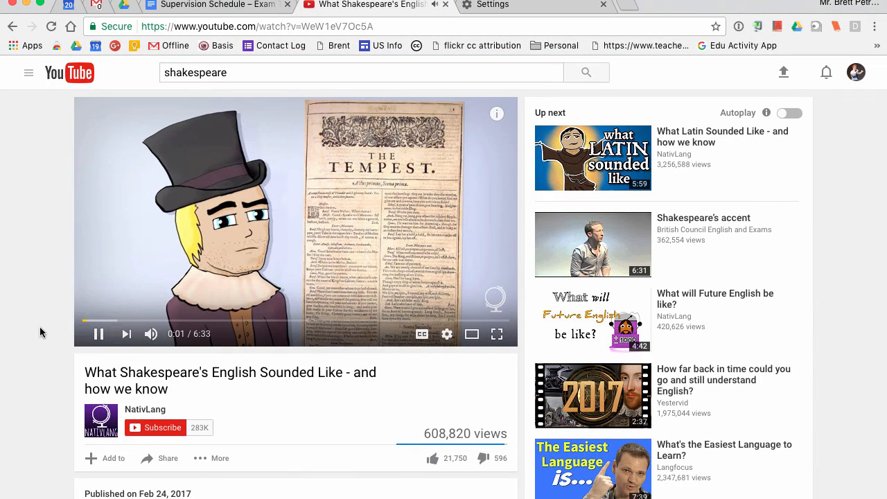
# Step: Look through the playlists this video can be added to and the new-playlist option, and close the list without choosing any
pyautogui.scroll(-2, 39, 332)
pyautogui.scroll(-5, 39, 333)
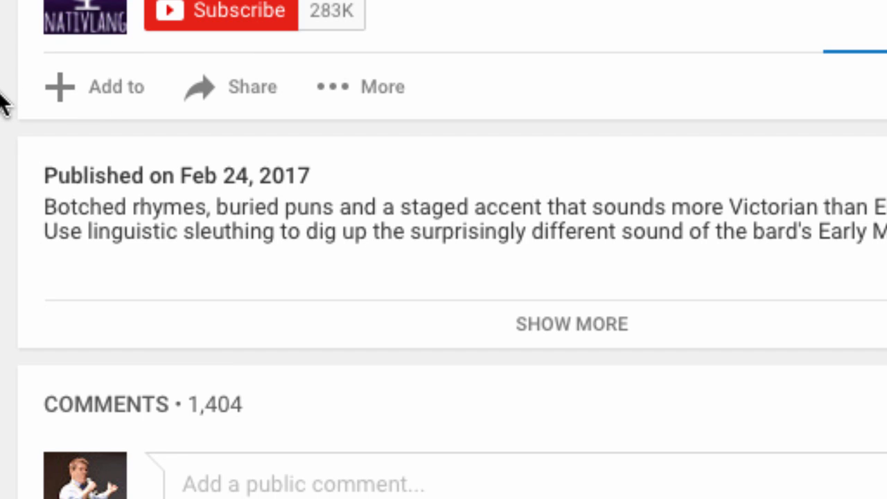
pyautogui.click(117, 90)
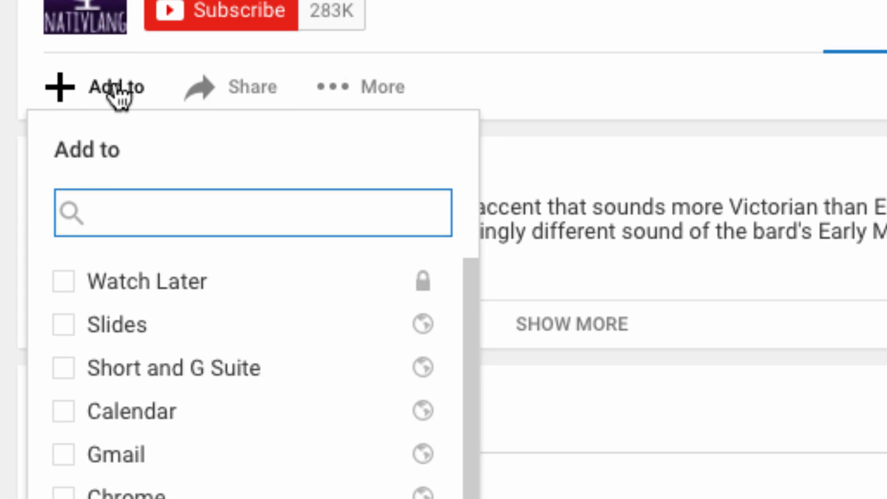
pyautogui.scroll(-3, 178, 212)
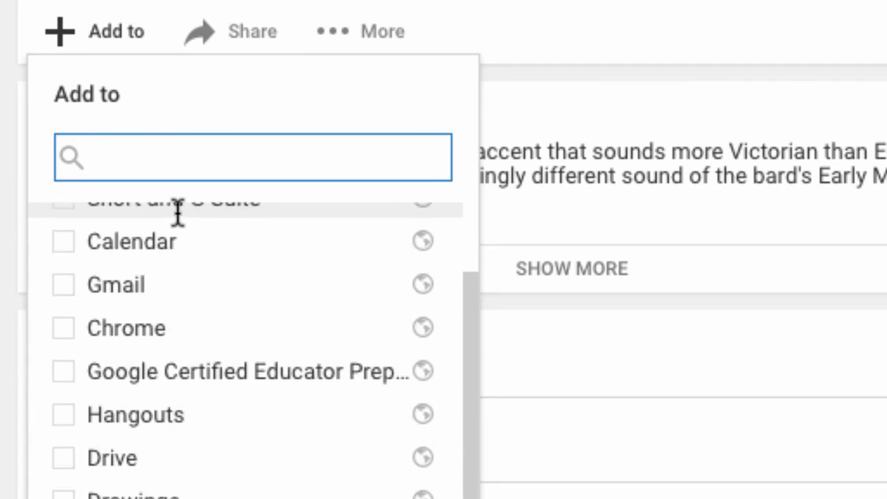
pyautogui.scroll(2, 178, 213)
pyautogui.scroll(1, 178, 212)
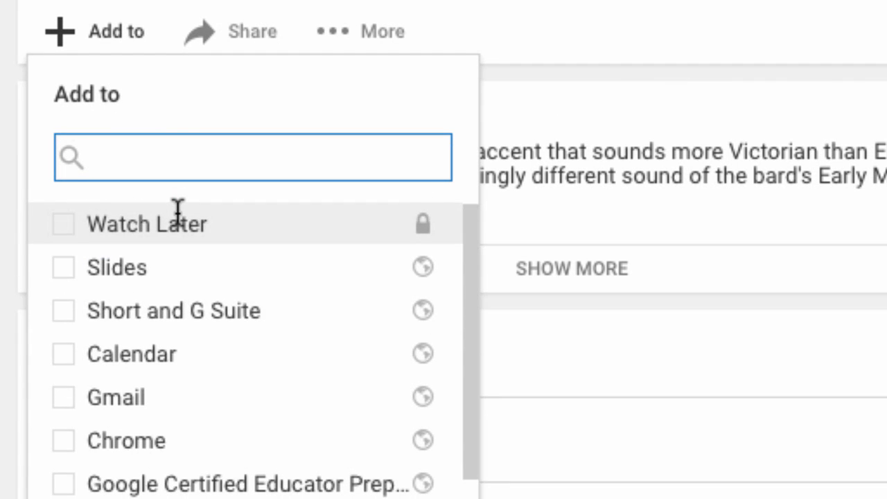
pyautogui.scroll(-2, 178, 213)
pyautogui.scroll(-2, 210, 409)
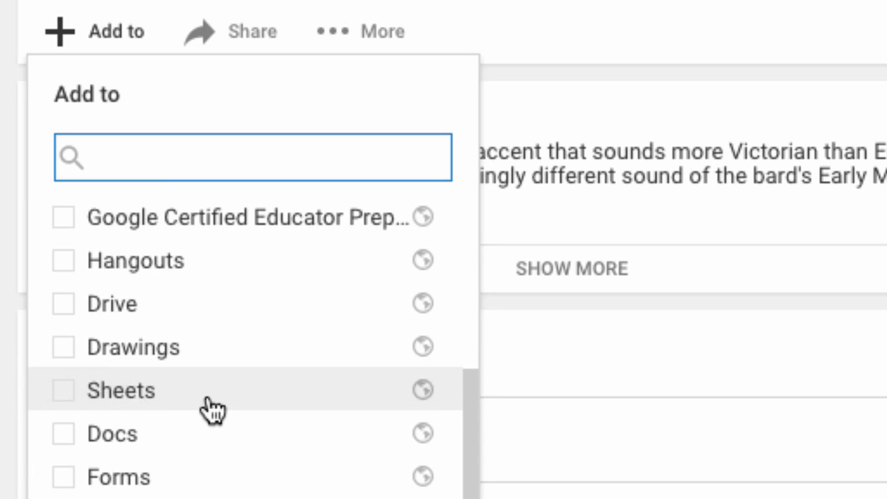
pyautogui.scroll(2, 212, 409)
pyautogui.scroll(-2, 212, 409)
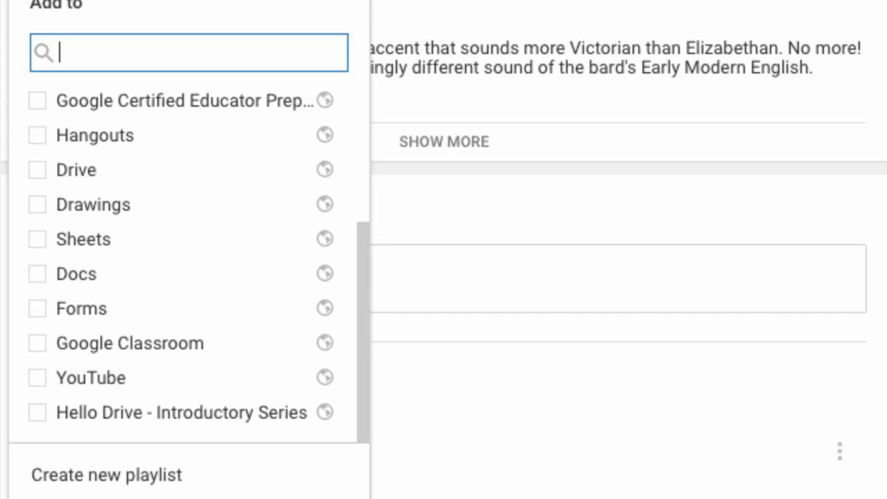
pyautogui.click(1, 430)
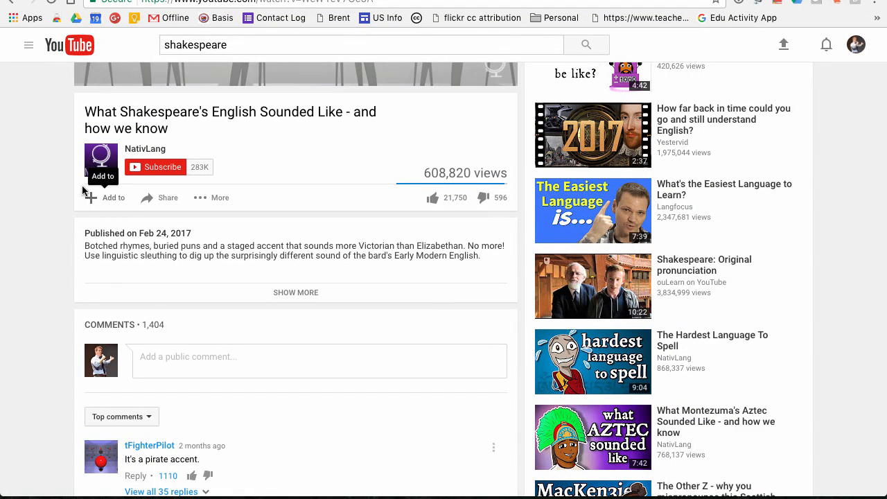
pyautogui.scroll(3, 61, 175)
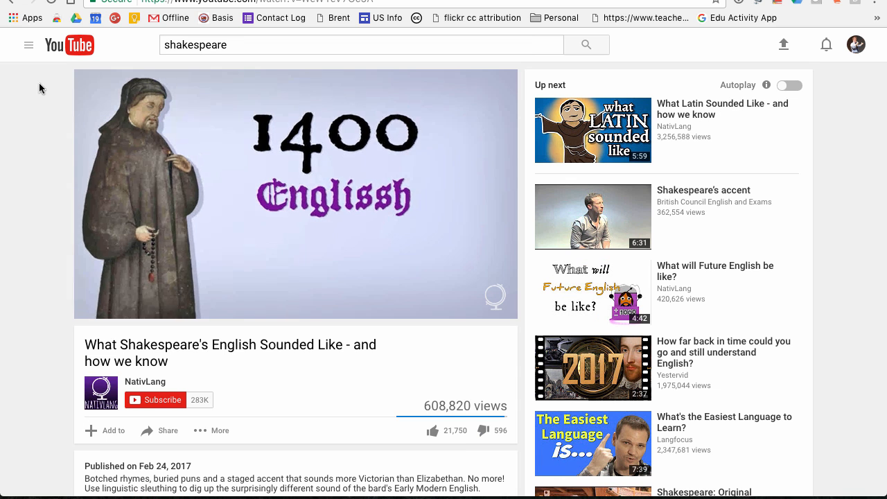
# Step: From your own channel, search for "shakespeare" again, filter the results by type Playlist and browse them
pyautogui.click(28, 45)
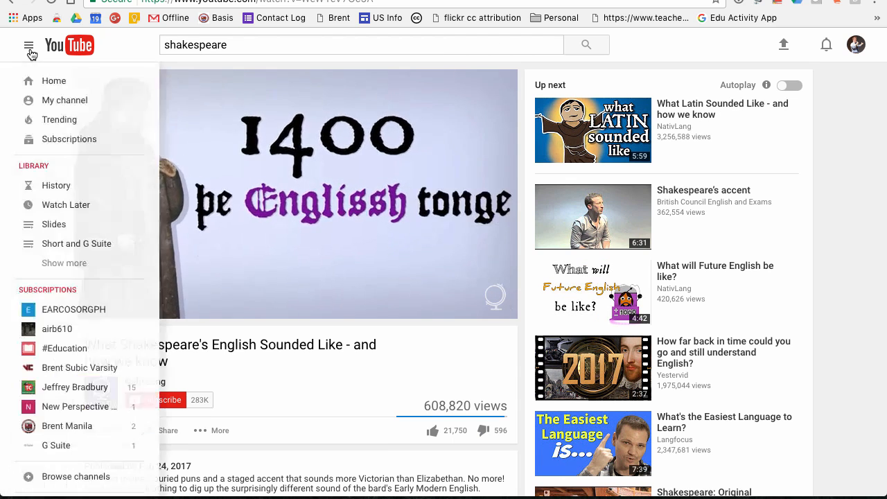
pyautogui.click(57, 104)
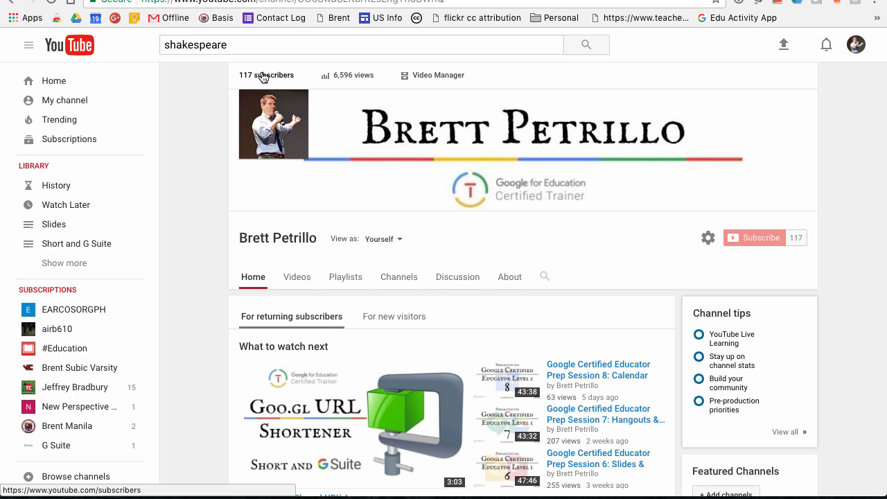
pyautogui.click(331, 44)
pyautogui.click(586, 48)
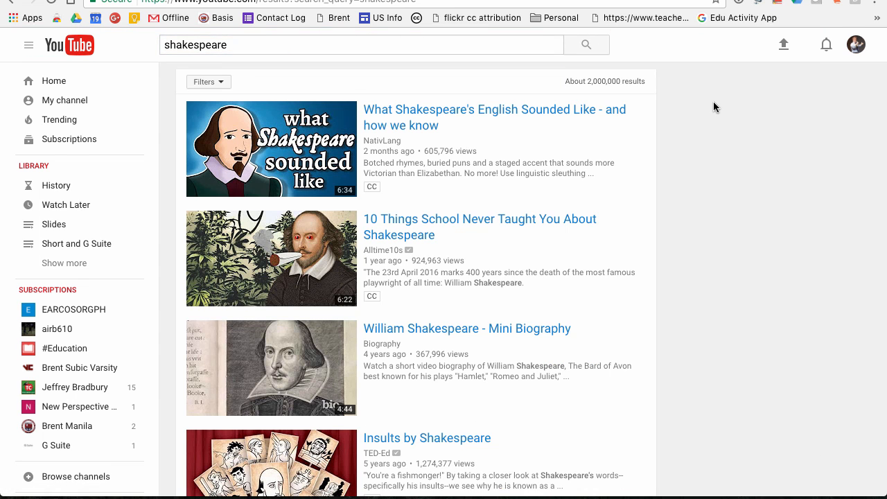
pyautogui.click(222, 82)
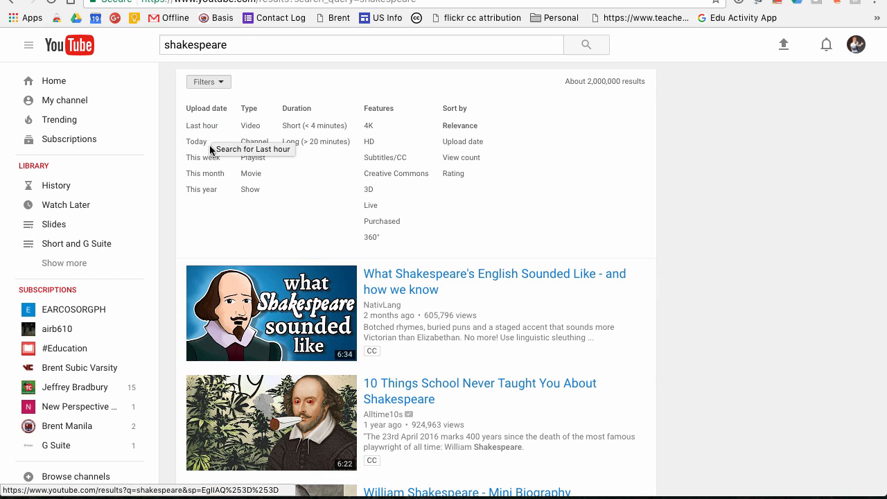
pyautogui.click(255, 161)
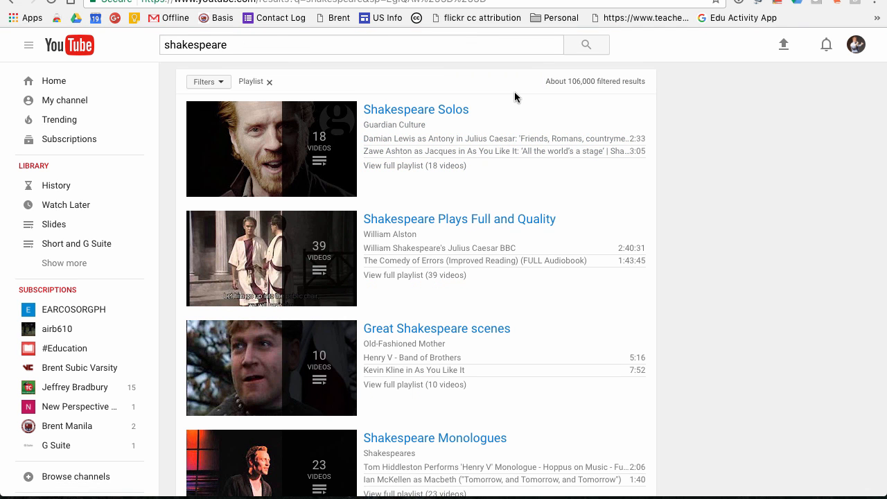
pyautogui.scroll(-3, 452, 305)
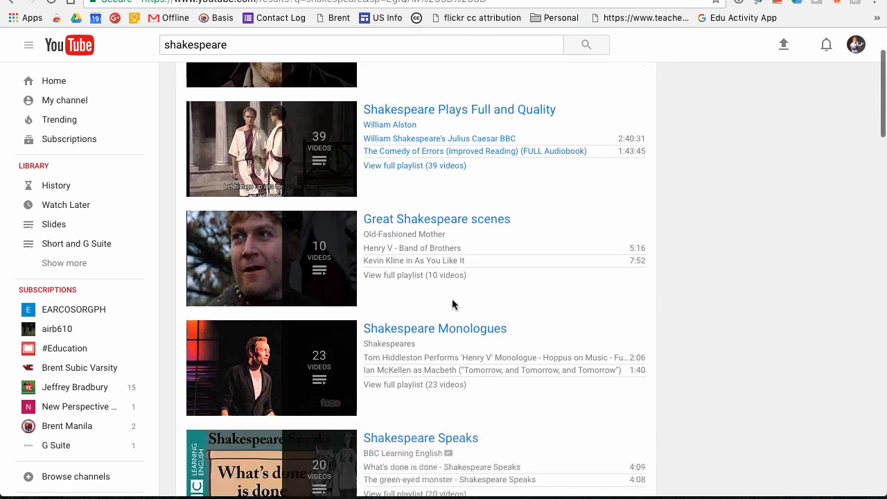
pyautogui.scroll(3, 453, 303)
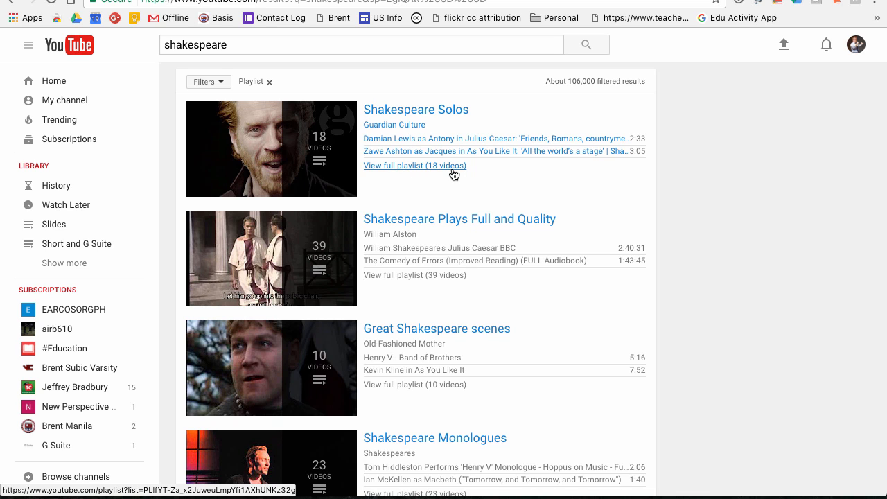
# Step: Open the Shakespeare Solos playlist by Guardian Culture and look through its list of videos
pyautogui.click(396, 113)
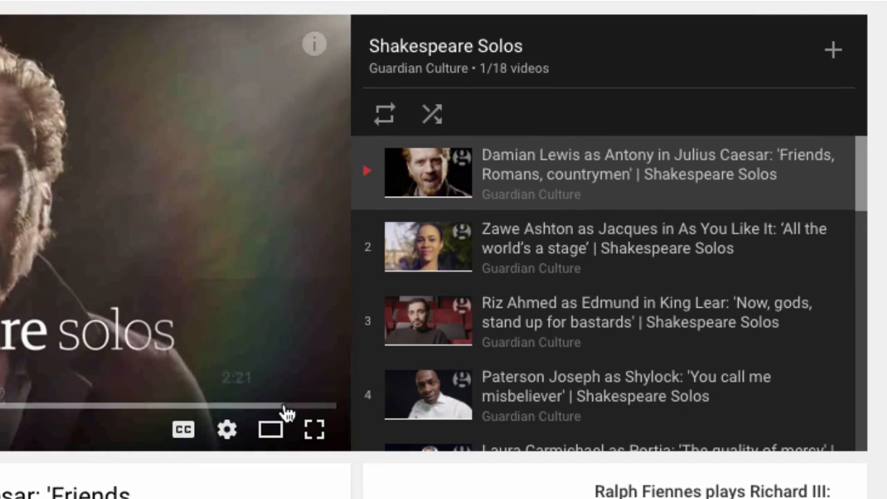
pyautogui.scroll(-4, 285, 410)
pyautogui.scroll(4, 286, 411)
pyautogui.scroll(-5, 730, 350)
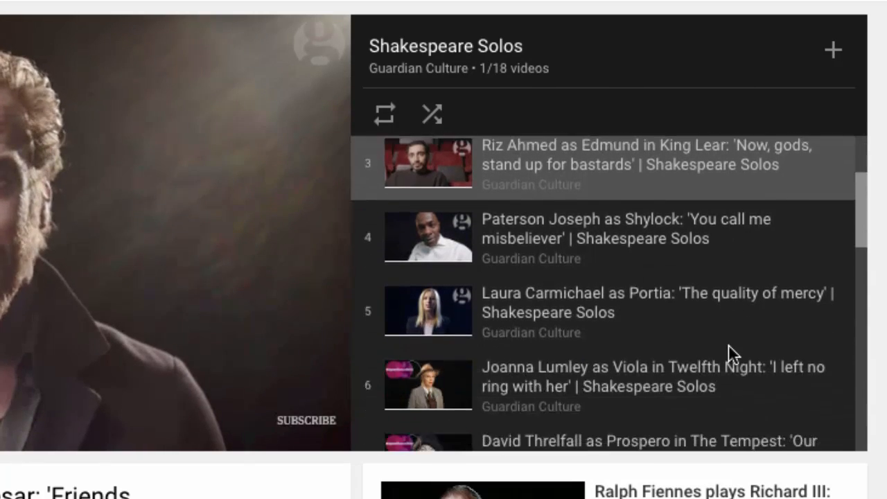
pyautogui.scroll(5, 729, 346)
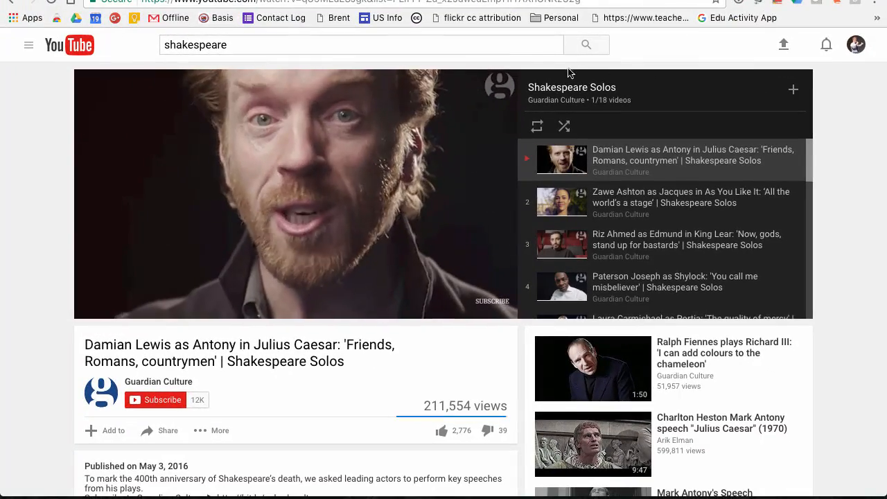
# Step: Return to your own channel, repeat the "shakespeare" search and filter the results by type Channel
pyautogui.click(491, 45)
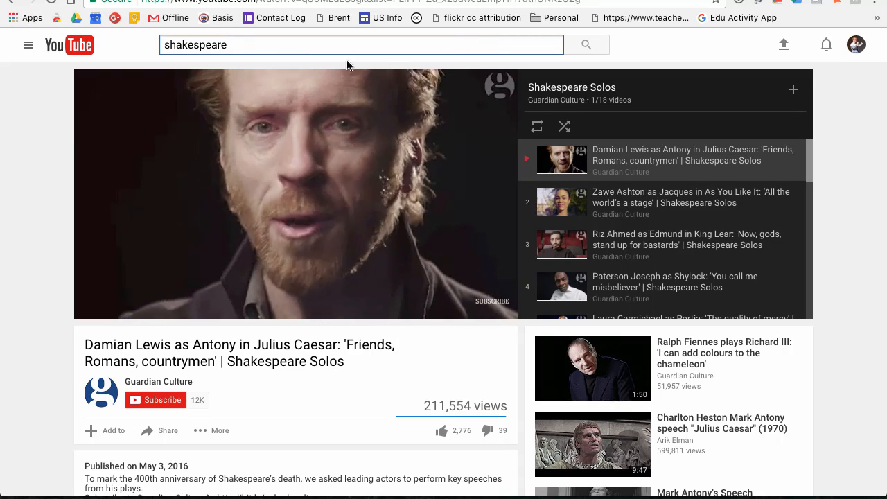
pyautogui.click(32, 54)
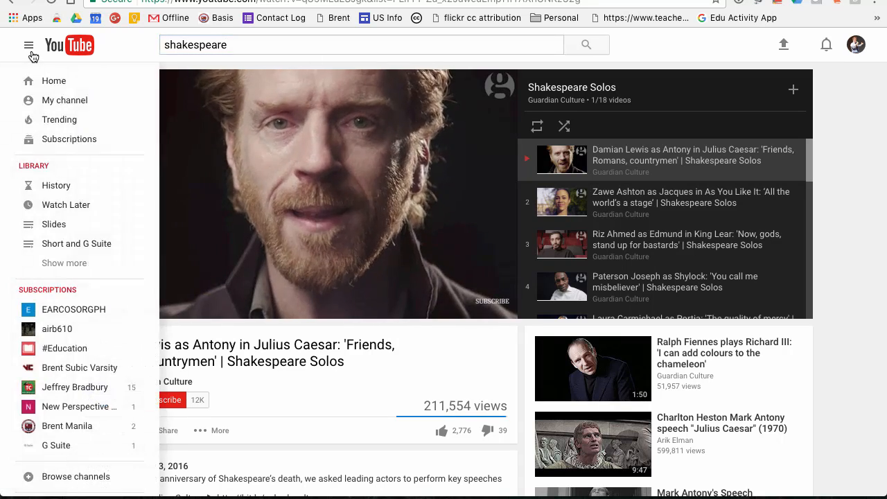
pyautogui.click(43, 101)
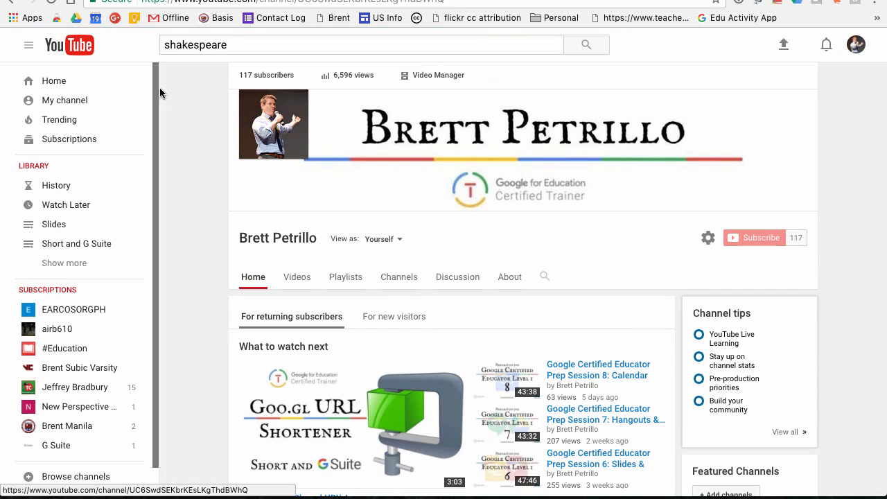
pyautogui.click(252, 45)
pyautogui.press('Return')
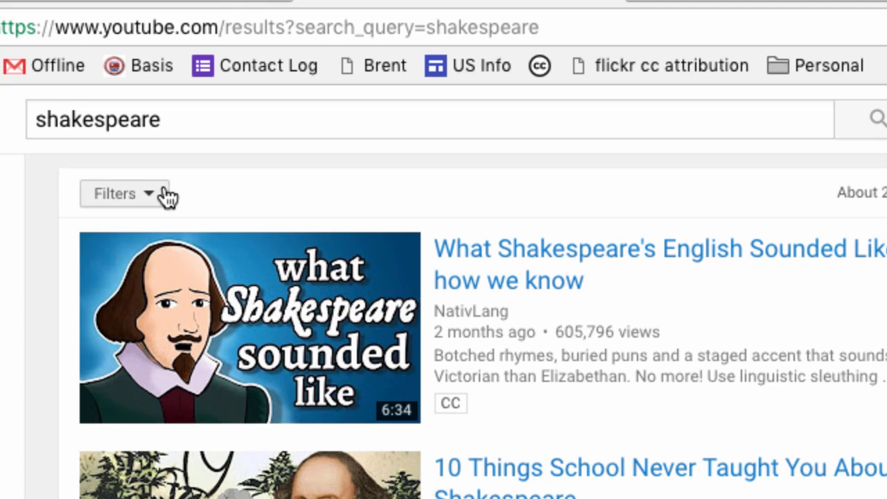
pyautogui.click(157, 194)
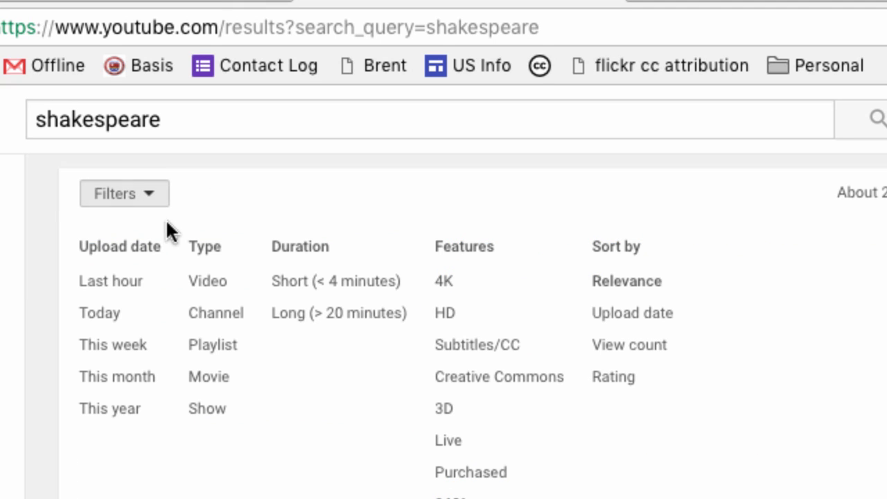
pyautogui.click(211, 315)
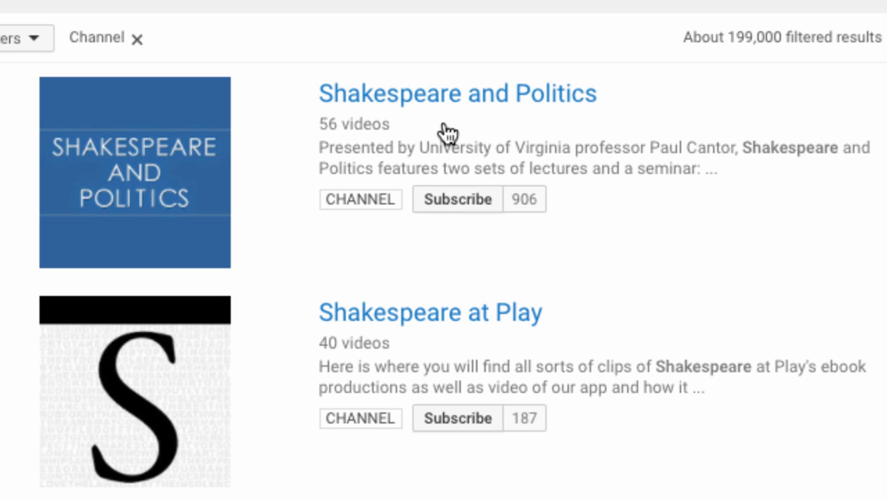
# Step: Open the Shakespeare and Politics channel from the results and look over its home page and created playlists
pyautogui.moveTo(507, 103)
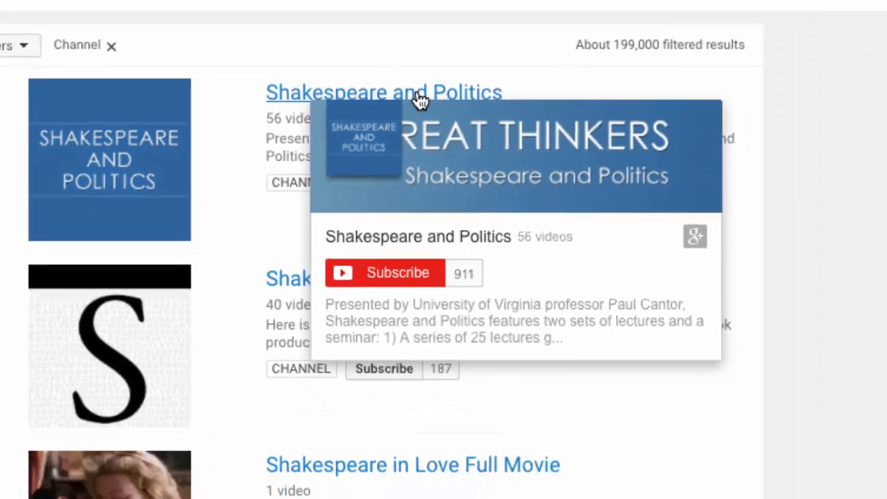
pyautogui.click(419, 96)
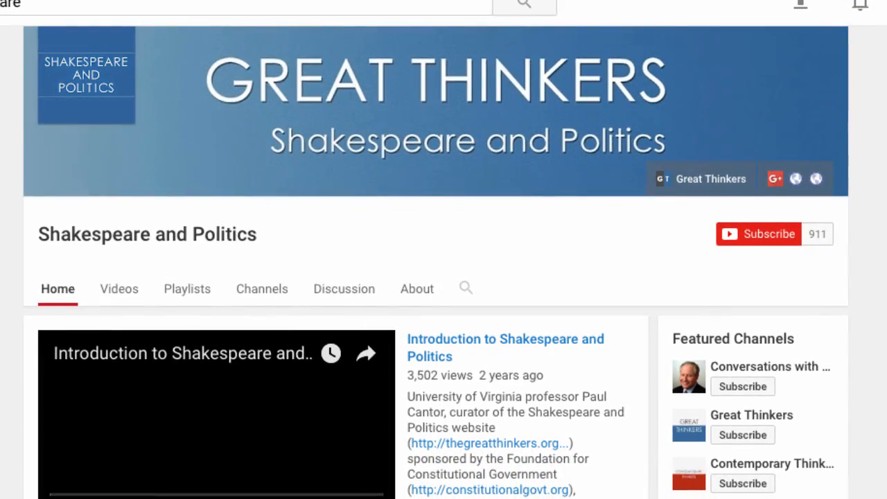
pyautogui.scroll(-2, 436, 264)
pyautogui.scroll(2, 436, 264)
pyautogui.scroll(-5, 564, 452)
pyautogui.scroll(5, 565, 451)
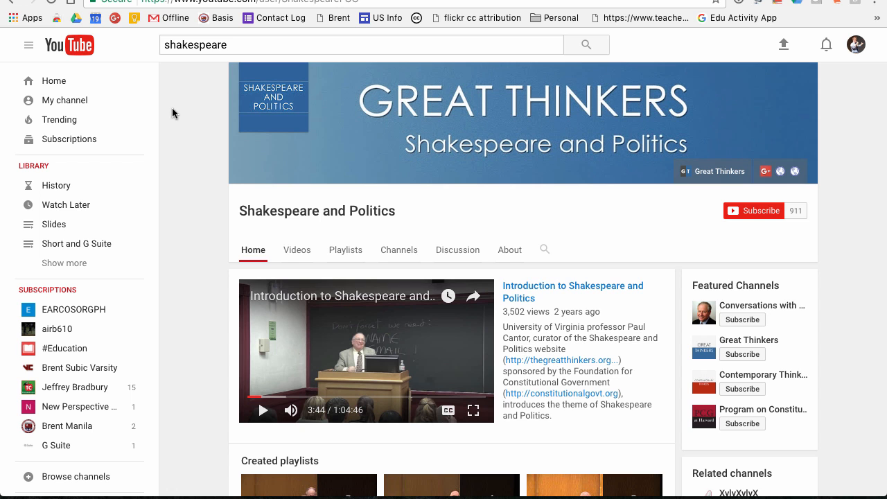
pyautogui.scroll(-2, 172, 107)
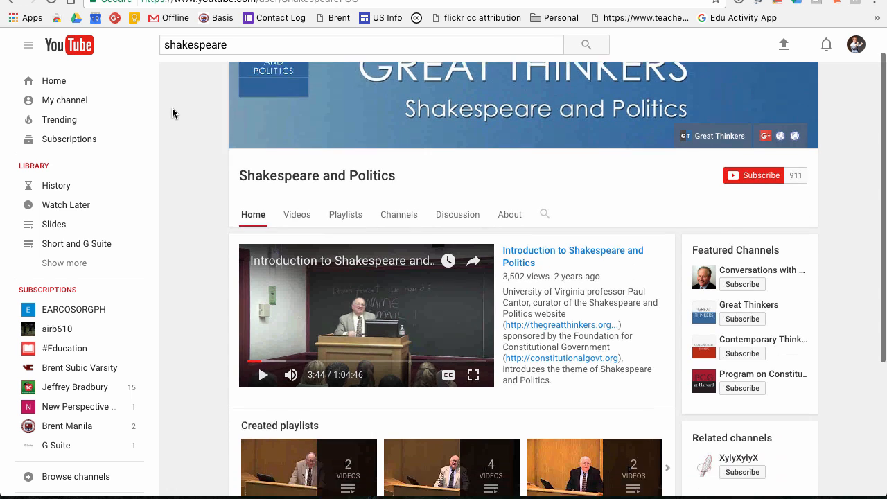
pyautogui.scroll(2, 172, 107)
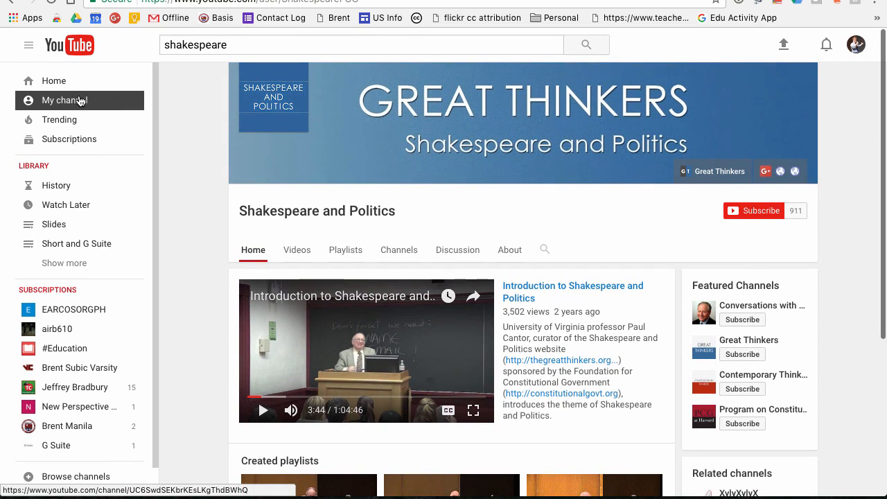
# Step: Return to your own channel and open the "Shorten Your Shared URL's!" video from its home page
pyautogui.click(53, 104)
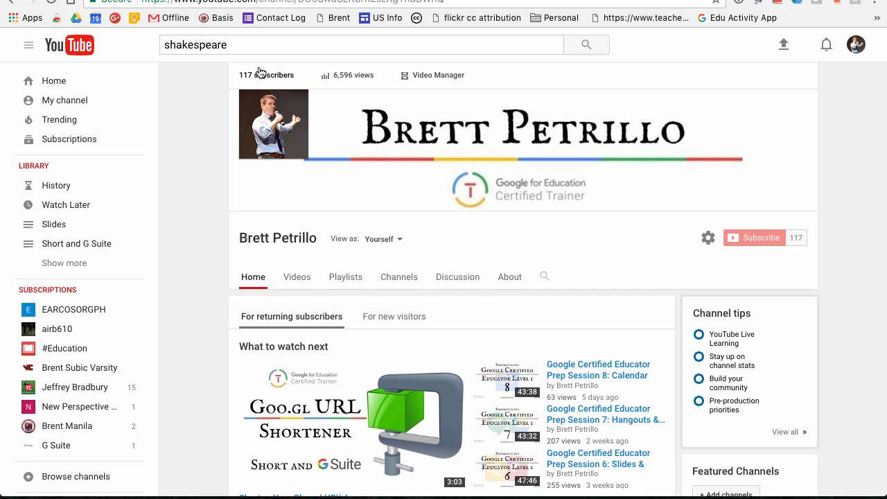
pyautogui.click(297, 45)
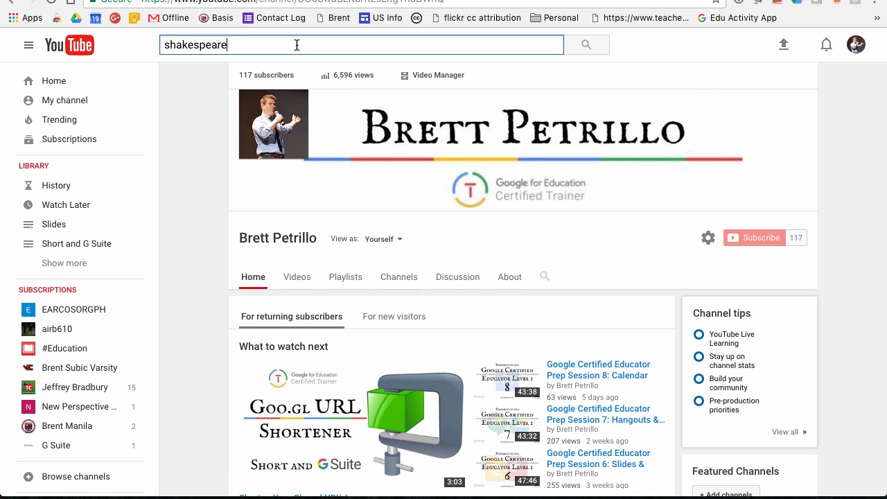
pyautogui.scroll(-2, 202, 275)
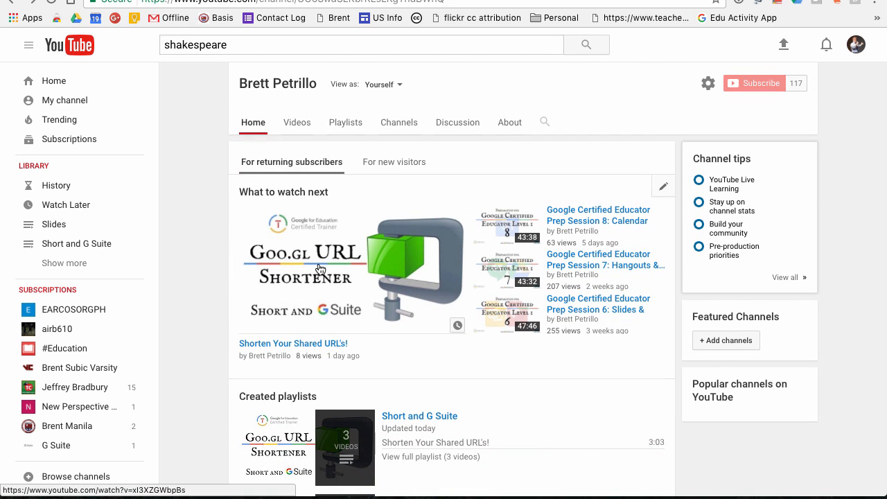
pyautogui.click(319, 269)
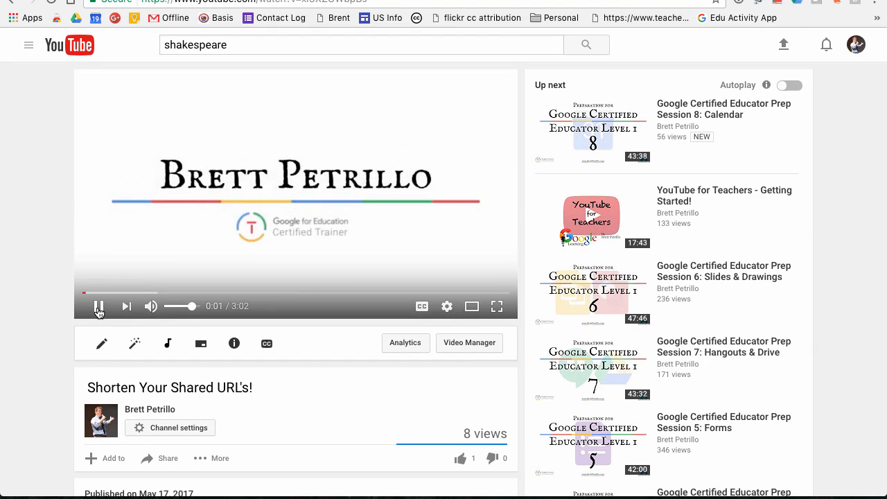
# Step: Look at the playlists the "Shorten Your Shared URL's!" video can be added to, then dismiss the list unchanged
pyautogui.scroll(-3, 98, 312)
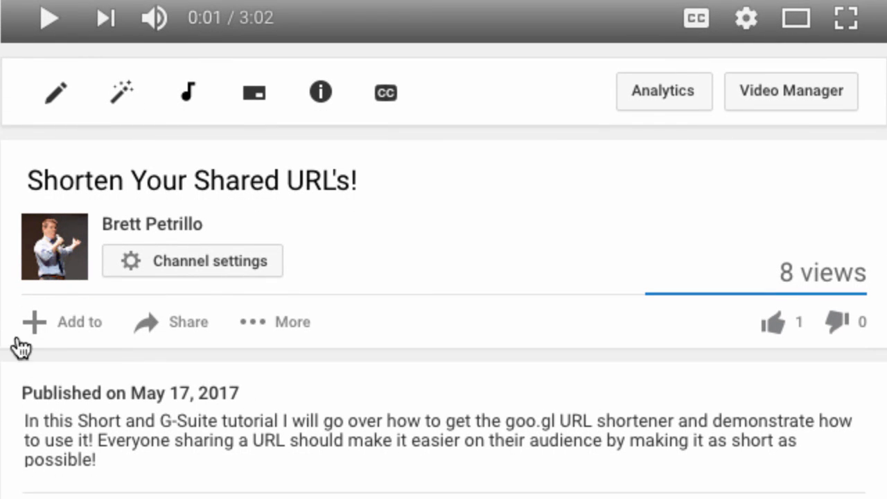
pyautogui.click(71, 334)
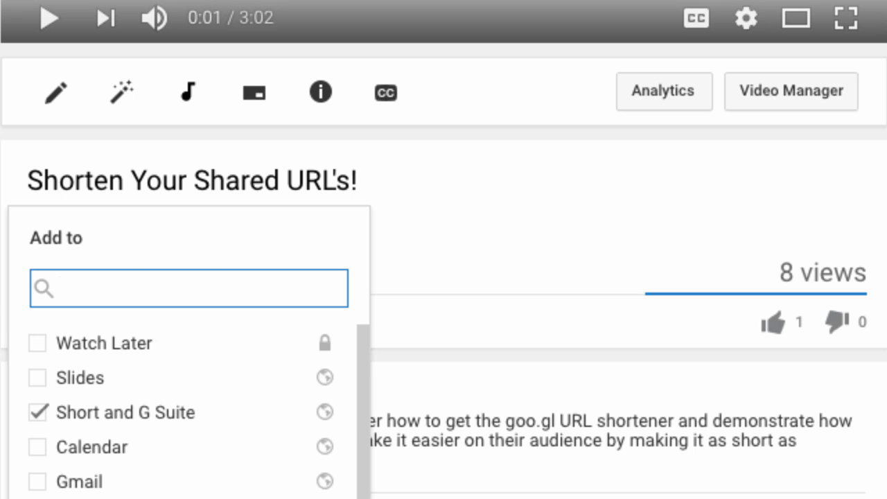
pyautogui.press('Escape')
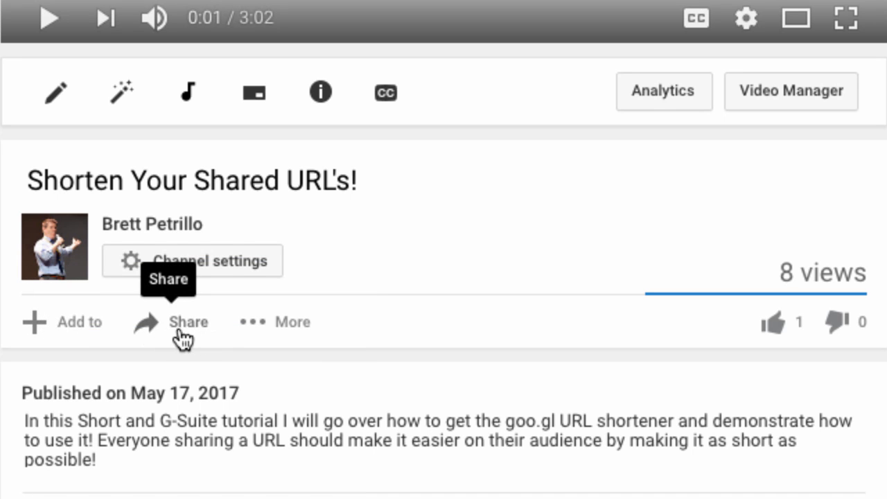
# Step: Show the video's share link and set it to start playback at 0:01
pyautogui.click(181, 337)
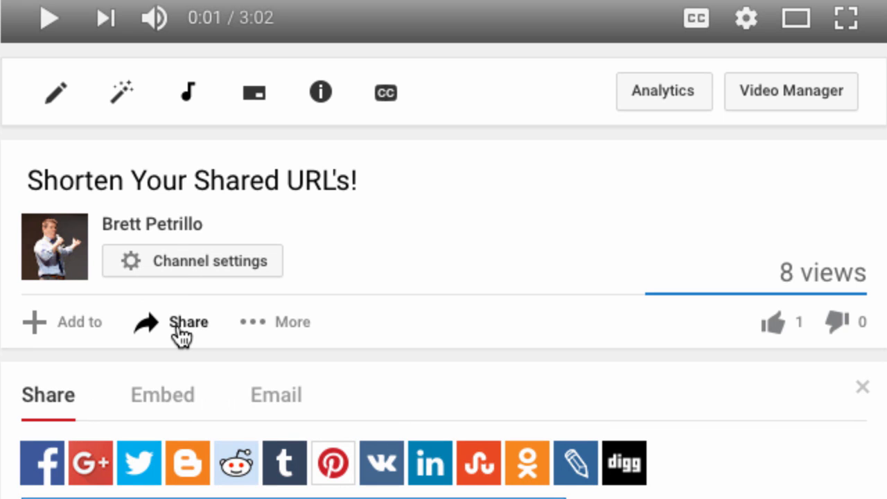
pyautogui.scroll(-4, 181, 337)
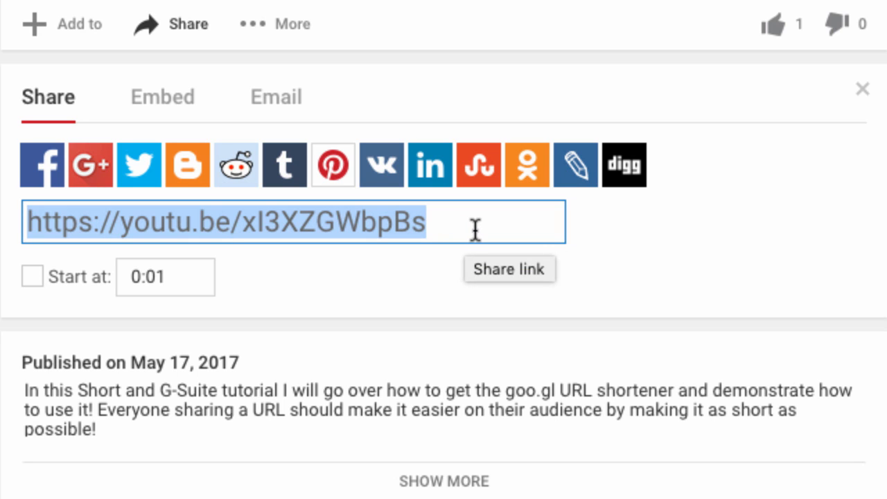
pyautogui.click(32, 279)
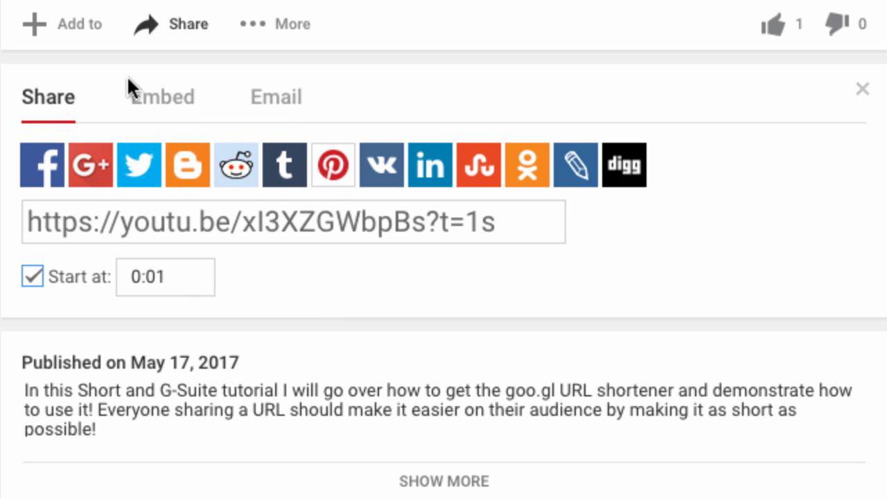
# Step: Examine the video's embed code and the form for sharing it by email
pyautogui.click(164, 105)
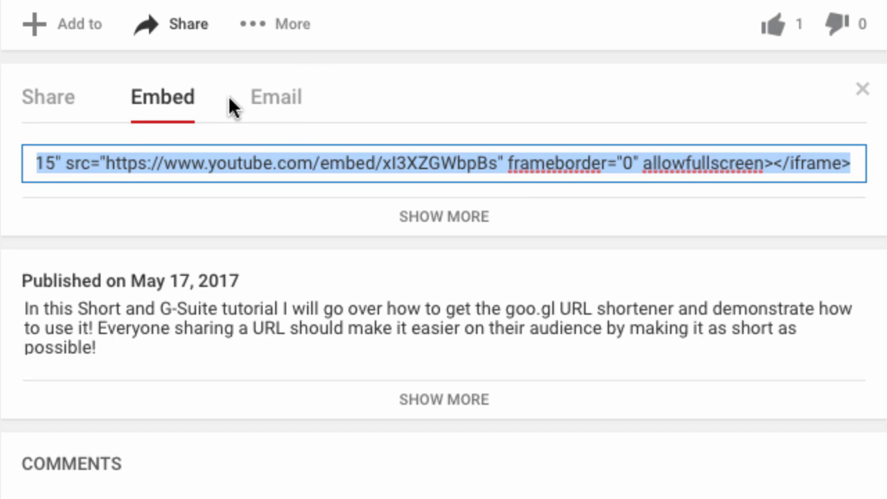
pyautogui.click(281, 111)
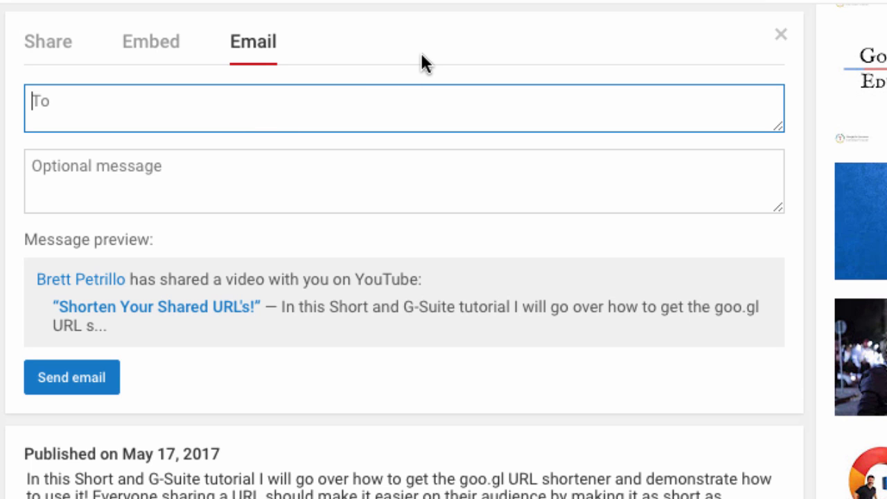
pyautogui.scroll(3, 421, 56)
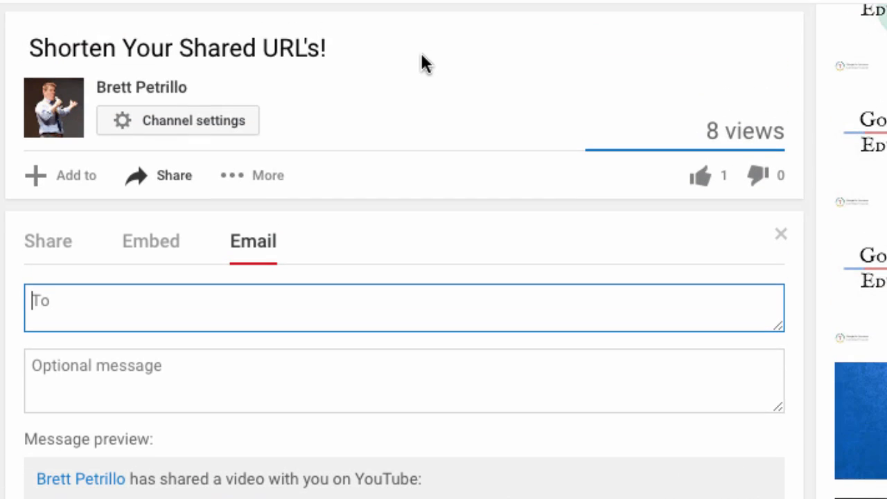
pyautogui.scroll(3, 421, 64)
pyautogui.scroll(-5, 422, 66)
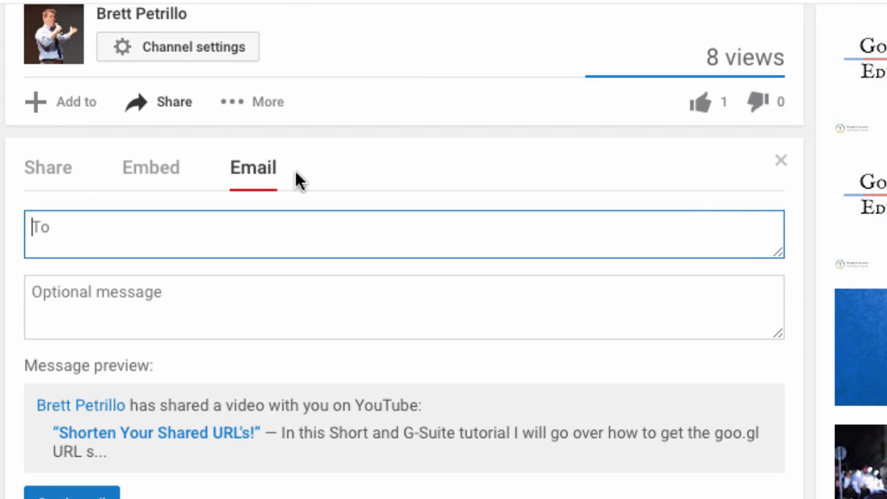
pyautogui.scroll(4, 295, 172)
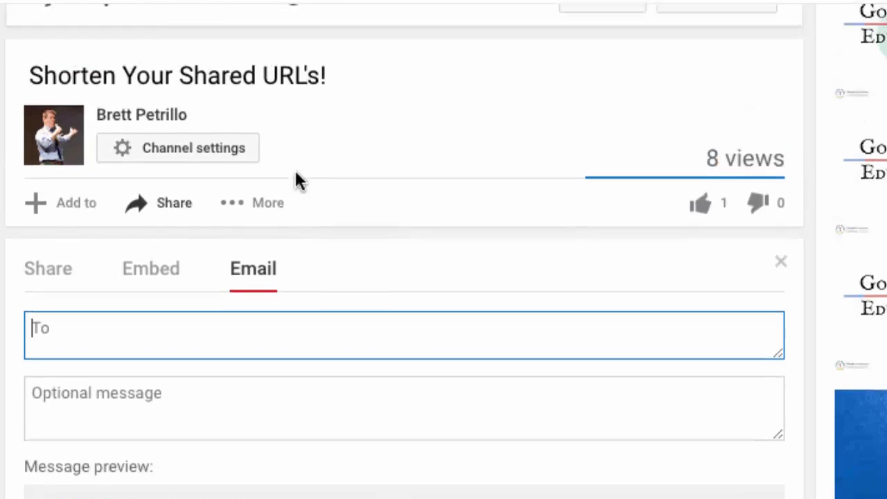
pyautogui.scroll(3, 296, 173)
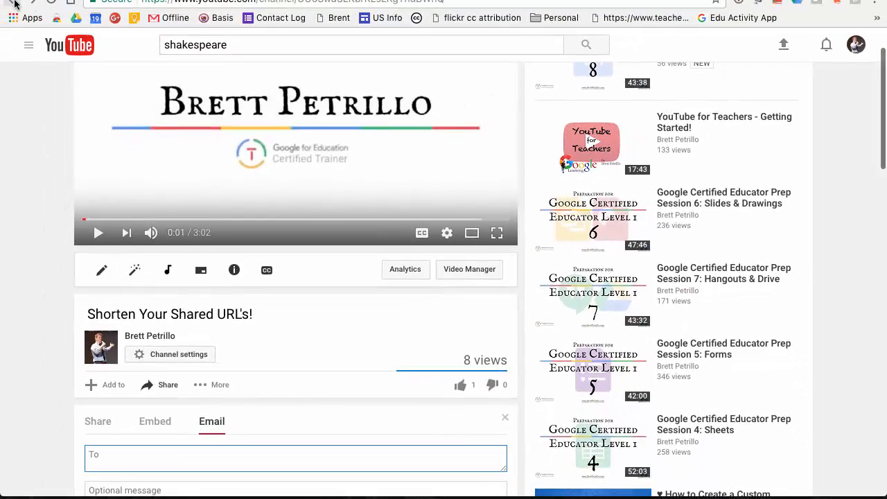
# Step: Go back to your own channel and open the Slides playlist from its playlists
pyautogui.click(14, 3)
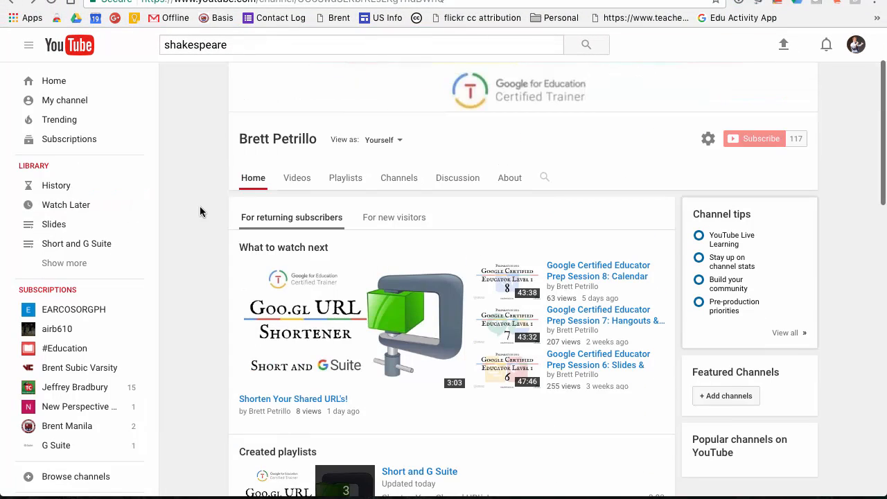
pyautogui.click(348, 180)
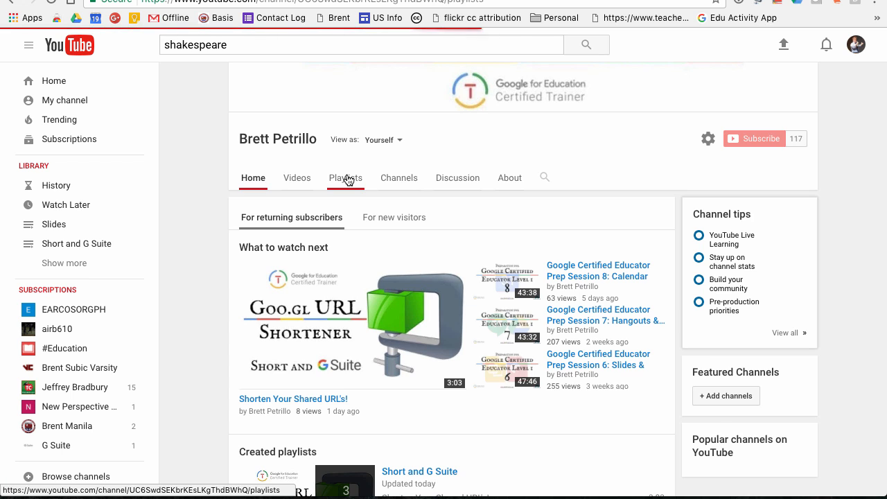
pyautogui.click(253, 245)
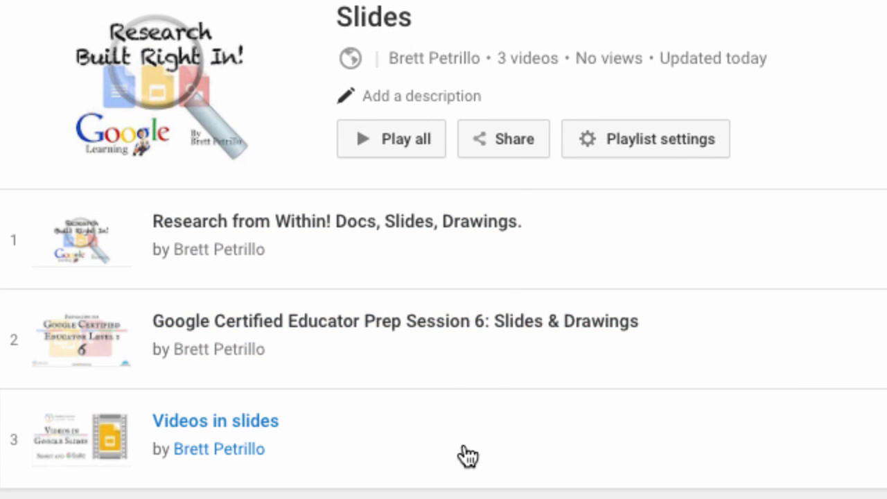
# Step: Examine the link, embed and email sharing options for the Slides playlist
pyautogui.click(515, 145)
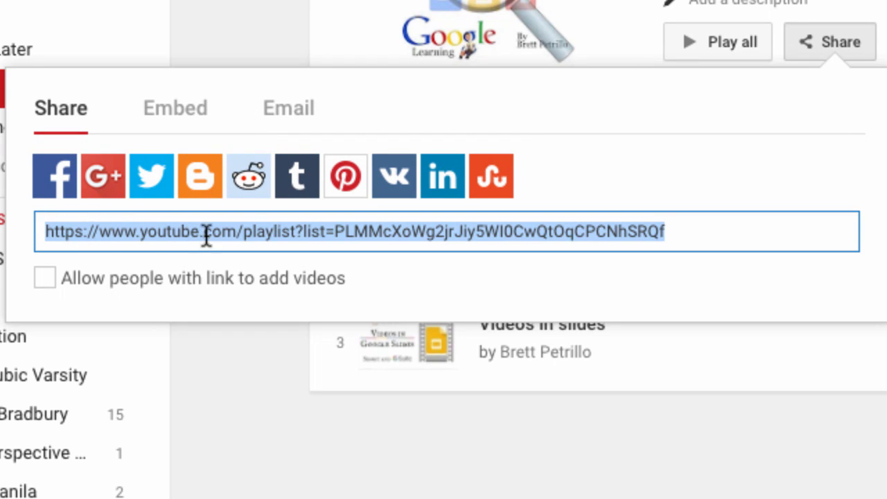
pyautogui.click(174, 111)
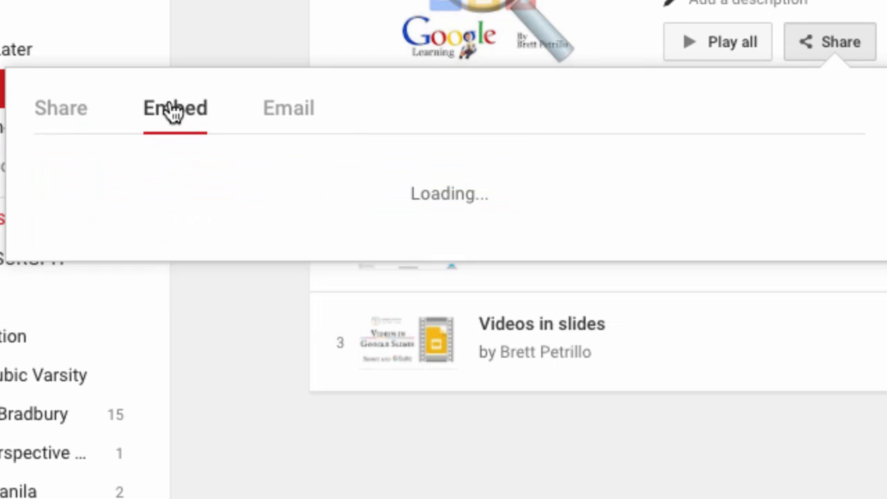
pyautogui.click(293, 115)
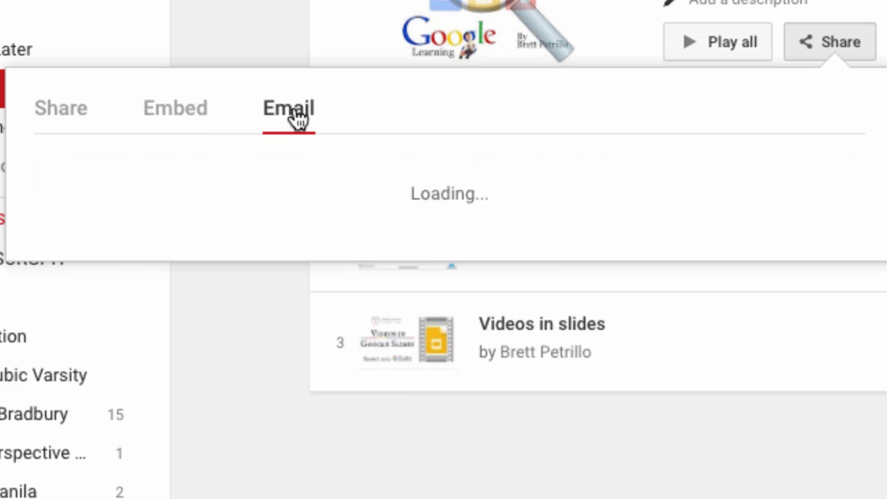
pyautogui.click(380, 93)
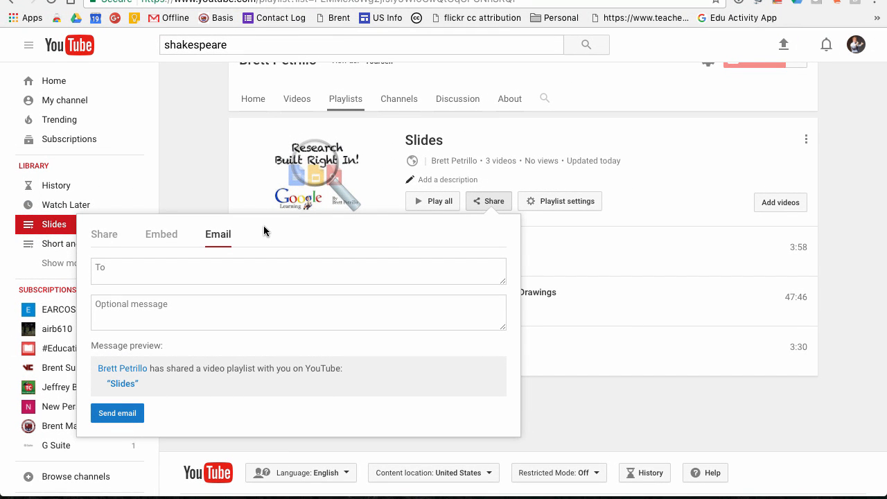
pyautogui.click(215, 179)
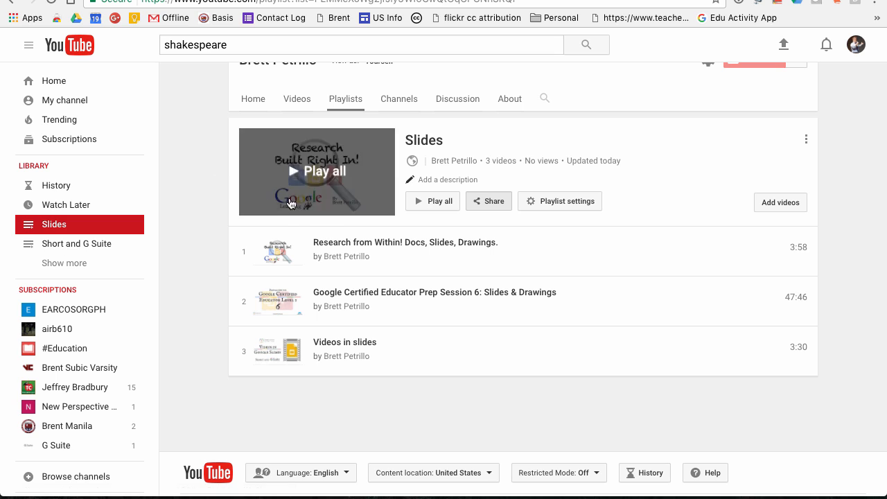
pyautogui.click(493, 204)
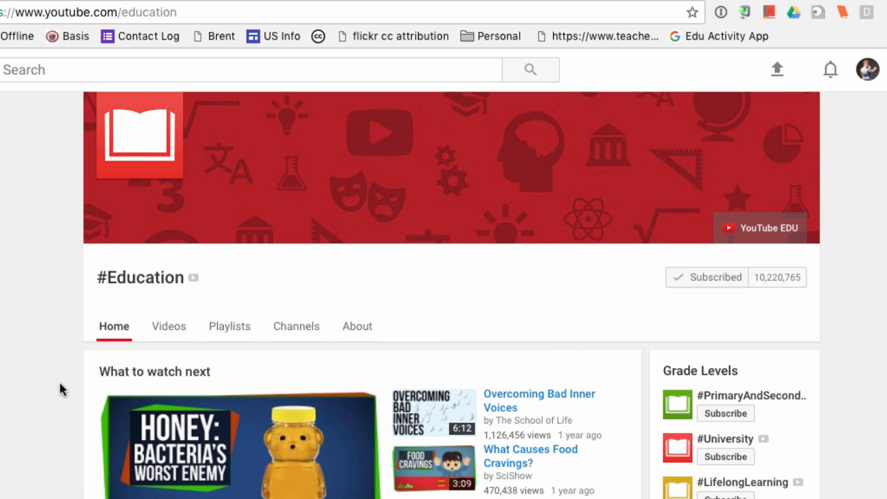
# Step: Browse the #Education channel's home page through its featured videos and return to the channel header
pyautogui.scroll(-2, 61, 390)
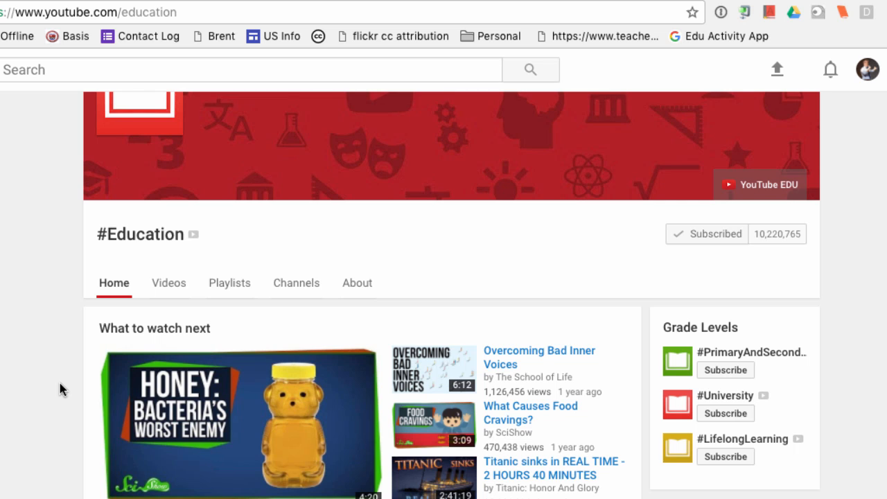
pyautogui.scroll(-5, 60, 390)
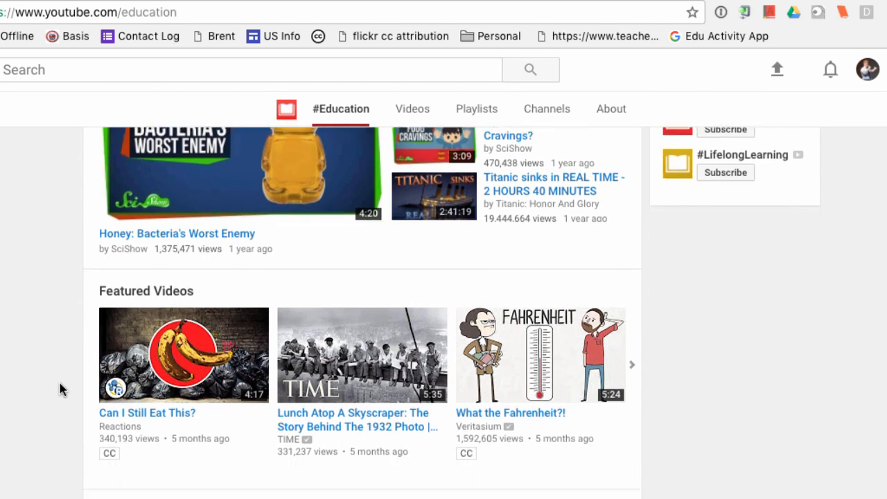
pyautogui.scroll(-8, 60, 391)
pyautogui.scroll(15, 60, 391)
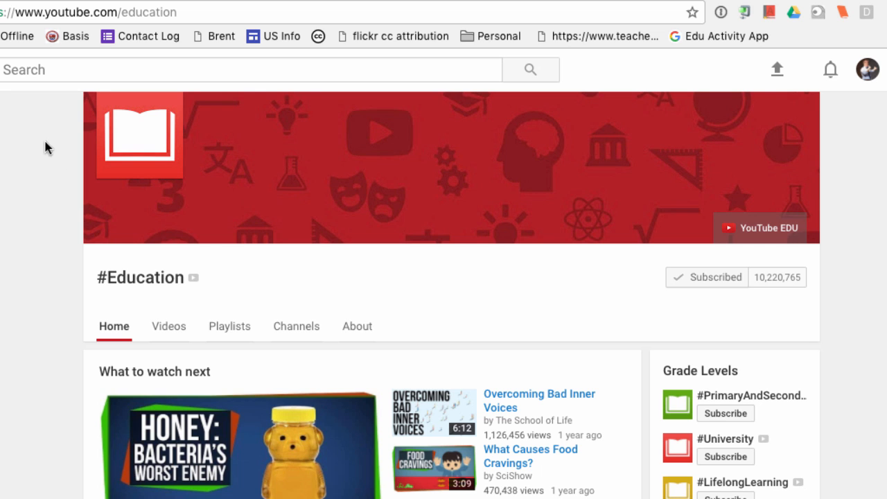
# Step: Switch to the Teachers channel and browse its home page, including created playlists and subject sections
pyautogui.click(423, 2)
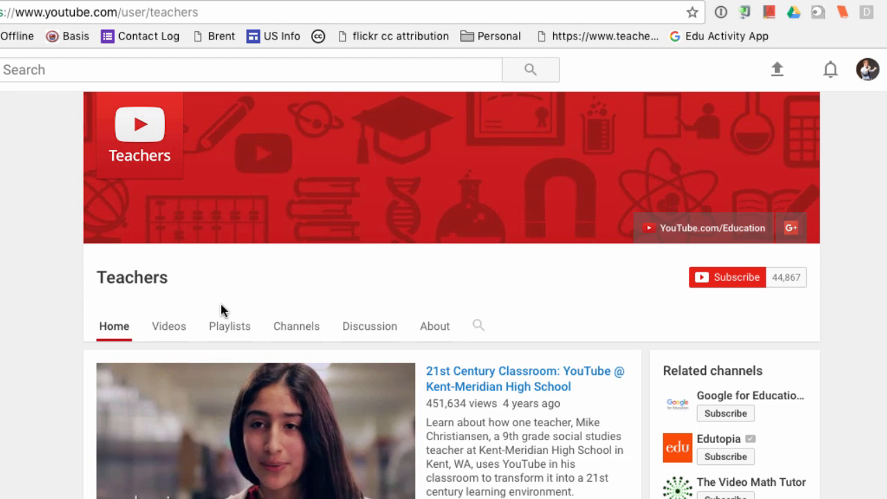
pyautogui.scroll(-5, 222, 309)
pyautogui.scroll(-9, 222, 310)
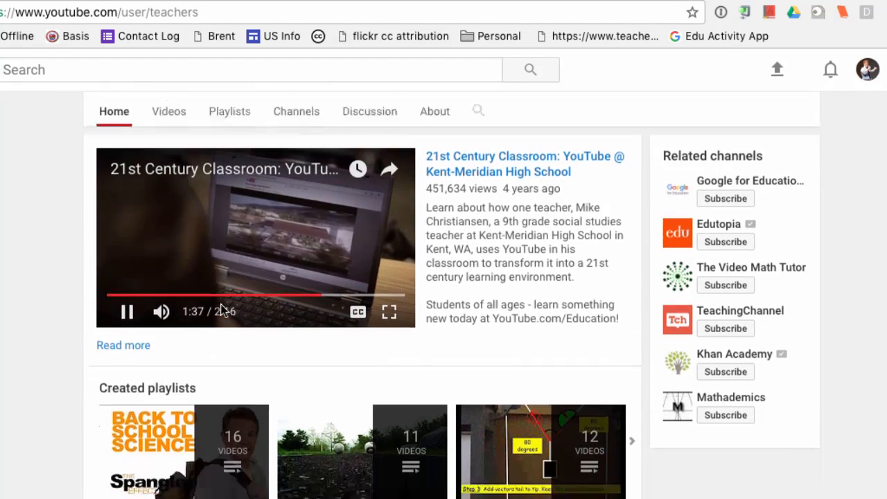
pyautogui.scroll(-12, 222, 309)
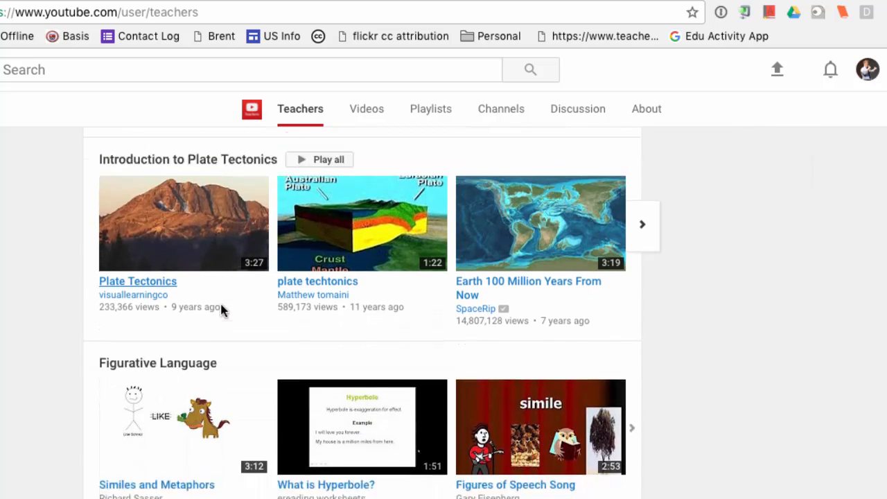
pyautogui.scroll(20, 221, 309)
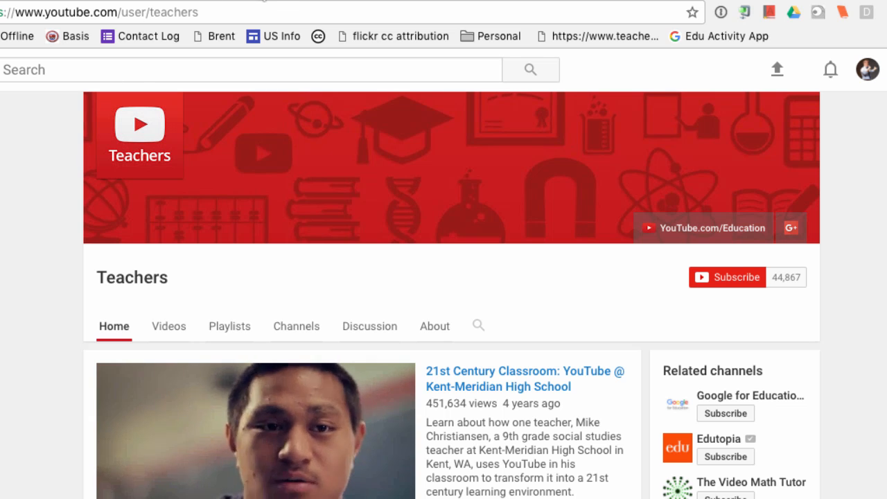
# Step: Switch to your own channel, open the video upload page and review its import, live streaming and video creation options
pyautogui.click(273, 0)
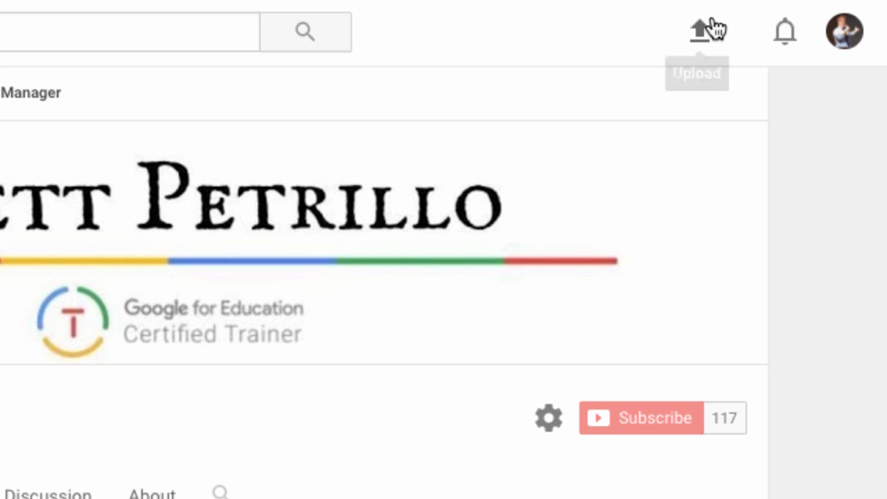
pyautogui.click(699, 34)
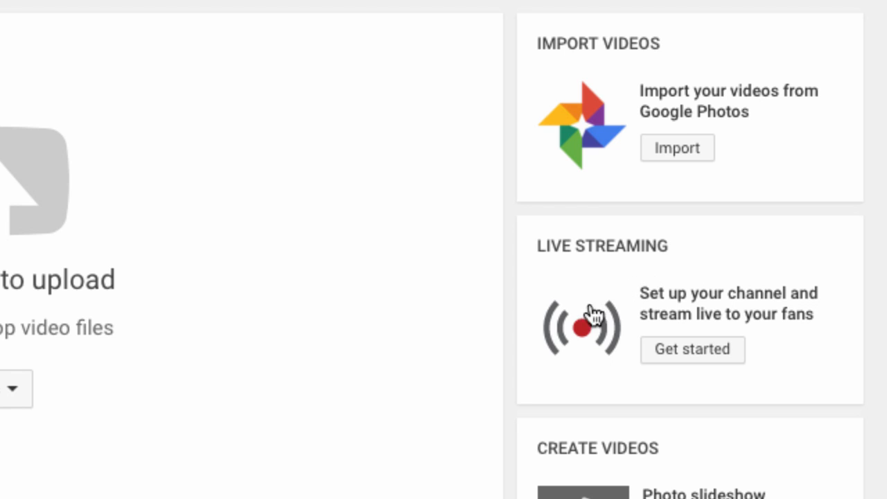
pyautogui.scroll(-4, 579, 339)
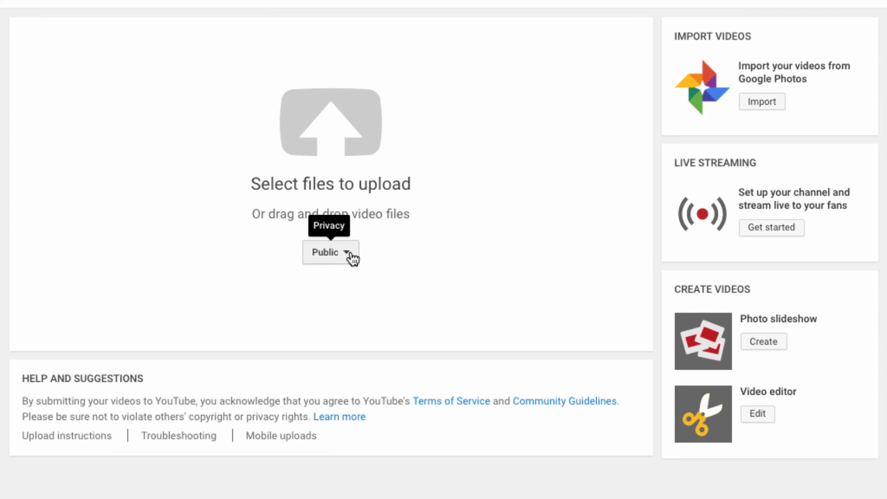
# Step: Examine the privacy choices for uploads, including Unlisted, Private and Scheduled, and leave the setting on Public
pyautogui.click(351, 255)
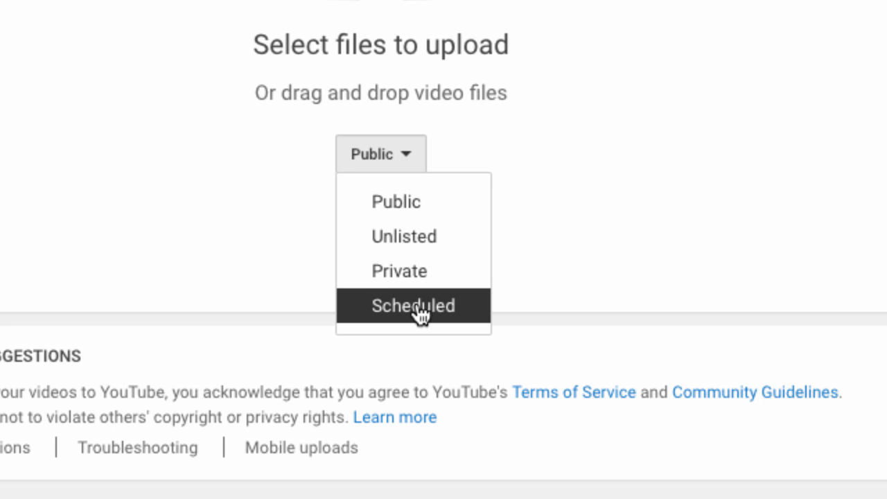
pyautogui.click(234, 175)
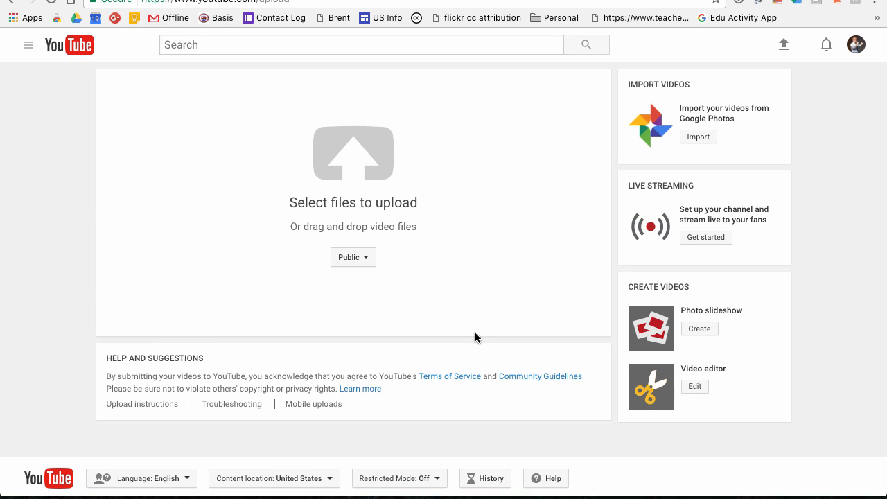
pyautogui.scroll(-2, 475, 337)
pyautogui.scroll(2, 475, 337)
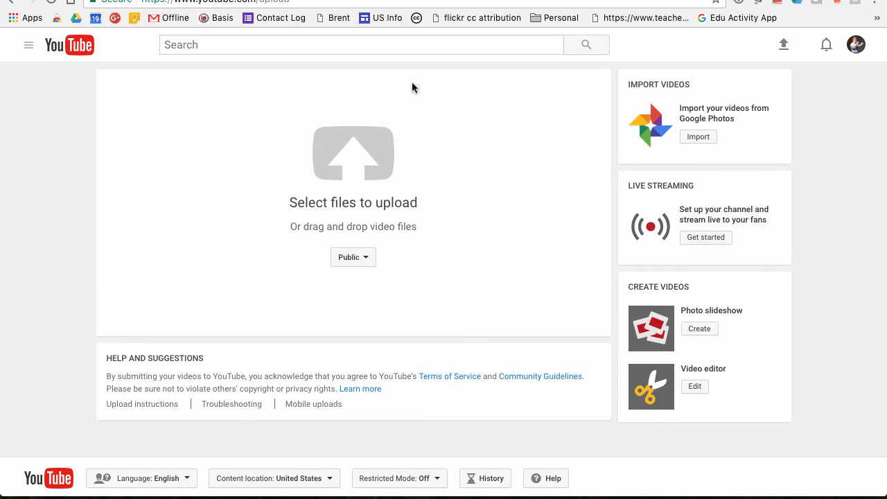